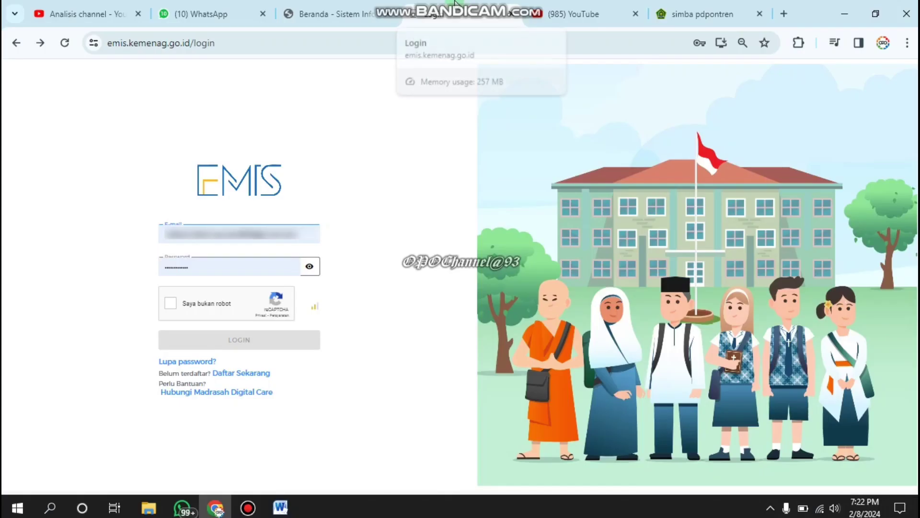
Mute the WhatsApp site, then pass the reCAPTCHA check and log in to EMIS
mouse_move(455, 3)
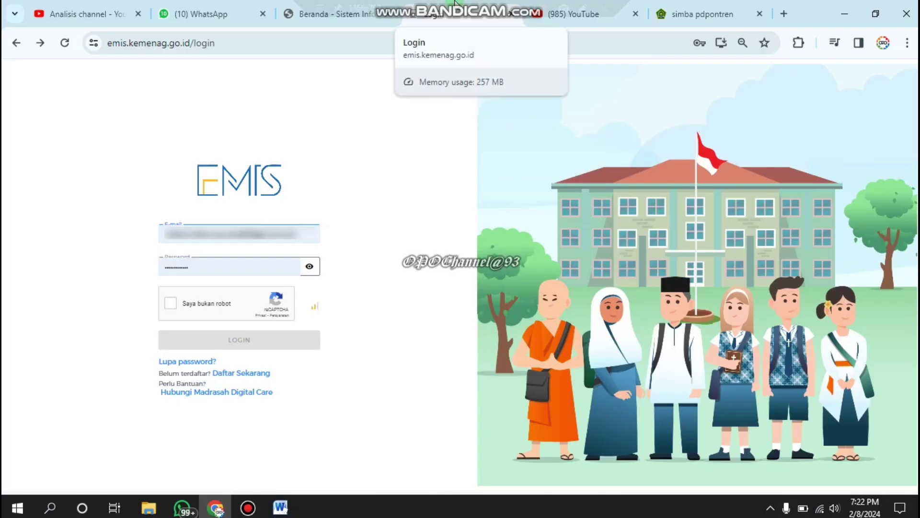
right_click(225, 15)
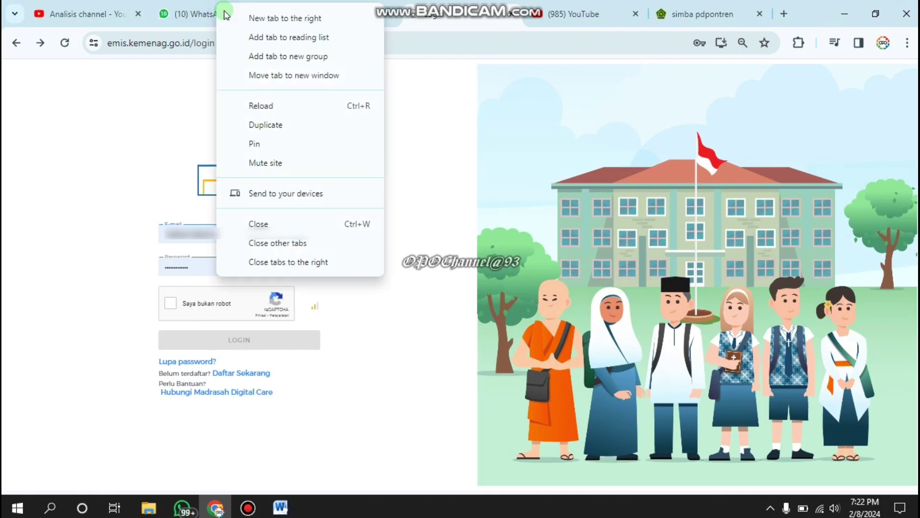
left_click(277, 163)
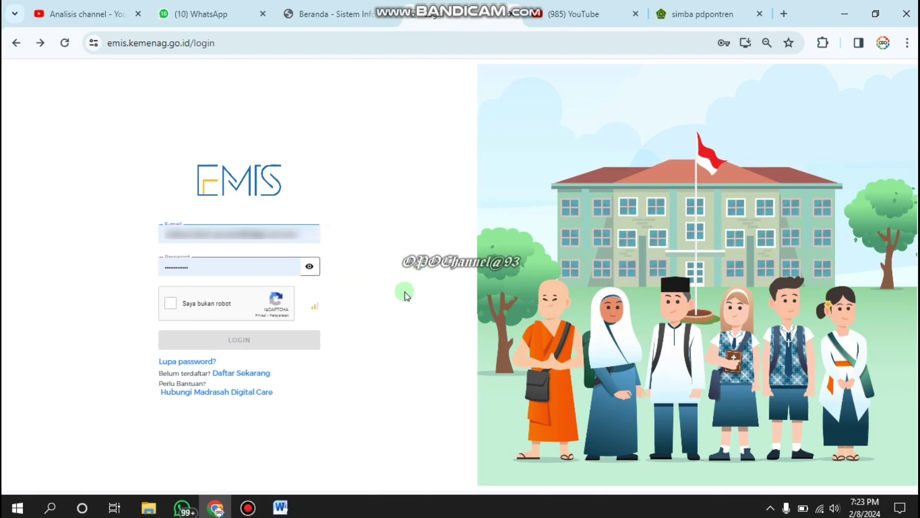
left_click(170, 304)
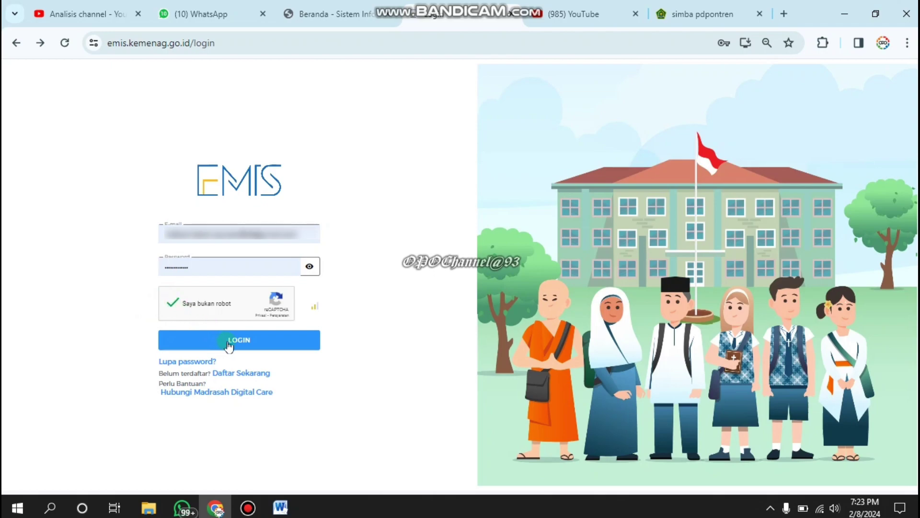
left_click(228, 344)
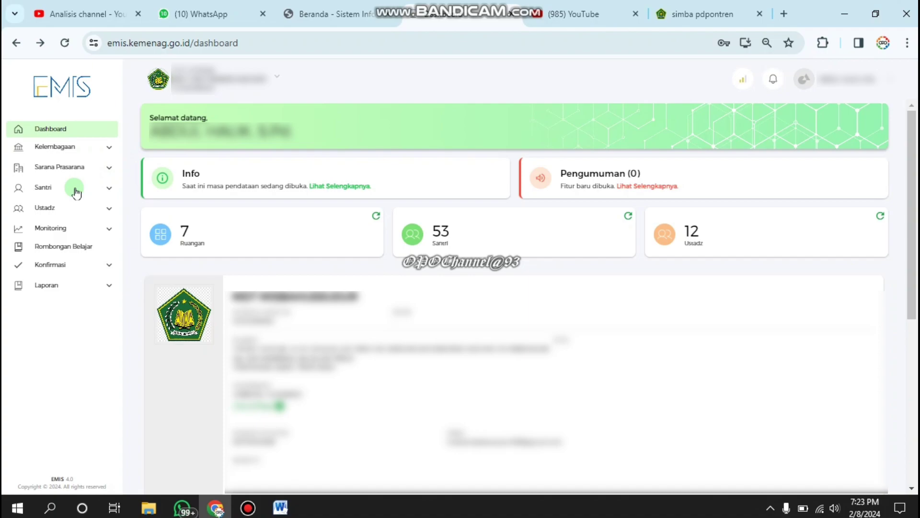
Expand Ustadz in the sidebar and open the Daftar Ustadz teacher list
left_click(59, 208)
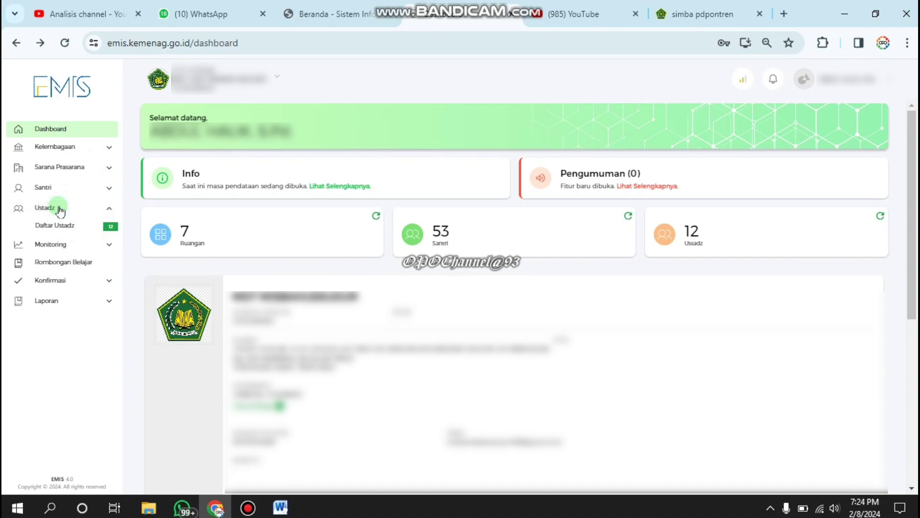
left_click(57, 225)
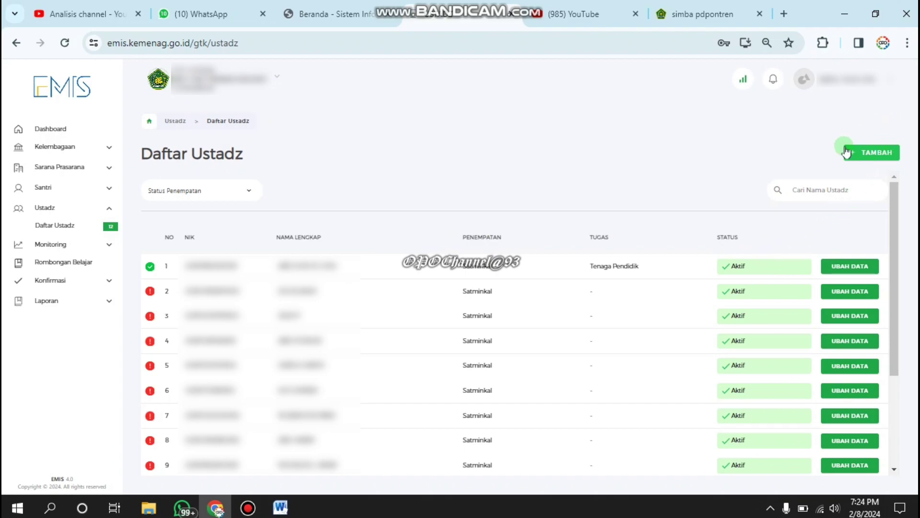
Start a new ustadz entry and search for the person by their 16-digit NIK
left_click(862, 157)
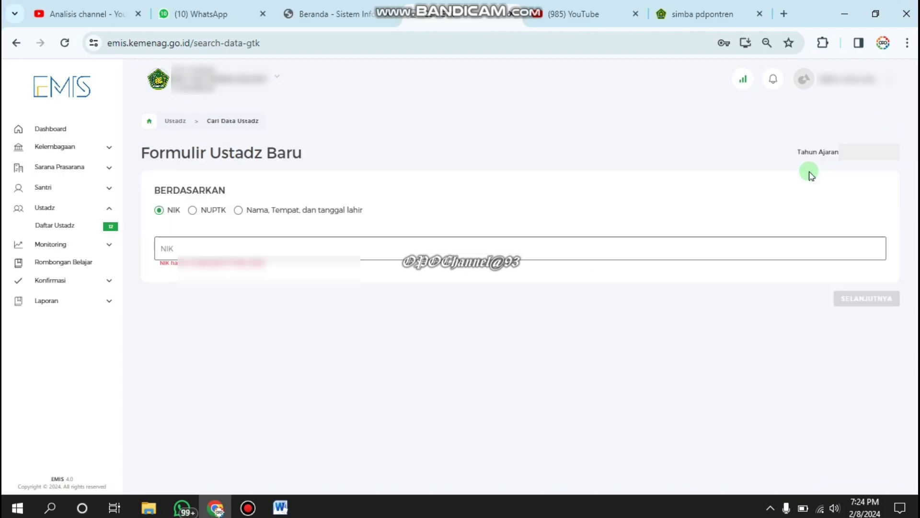
left_click(478, 248)
left_click(249, 241)
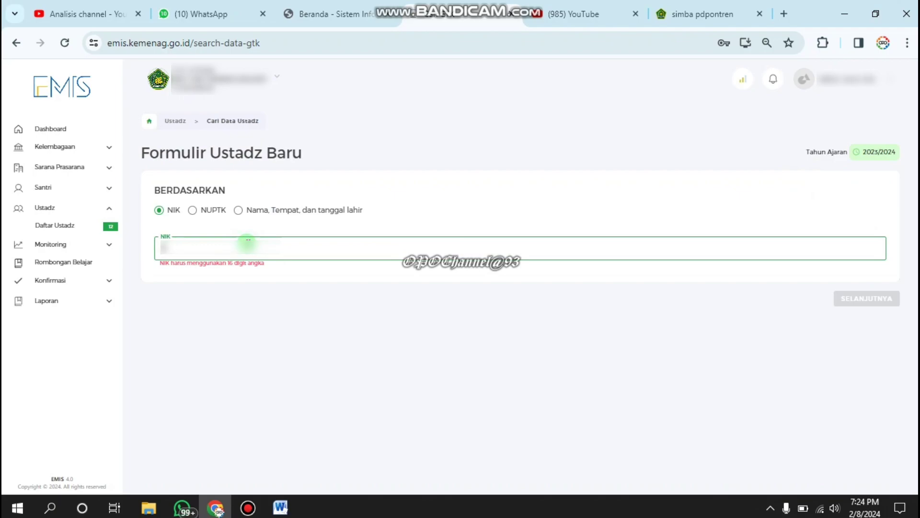
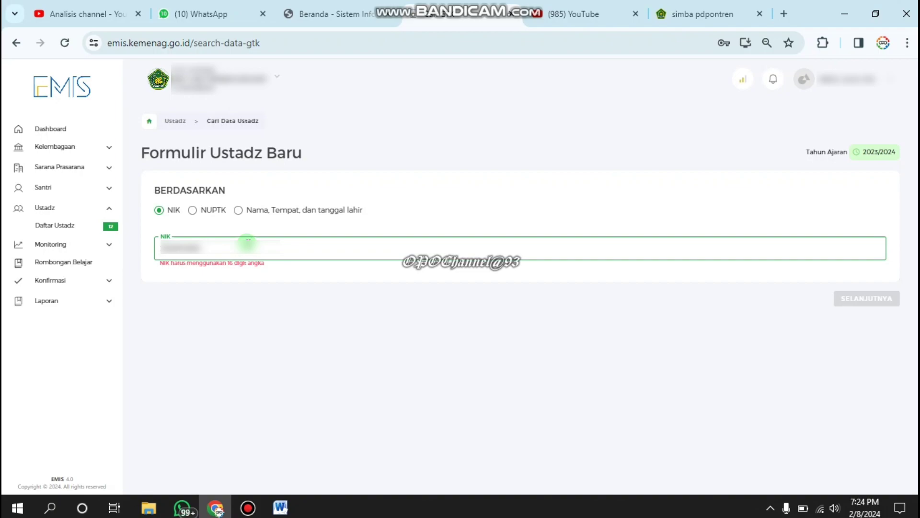
type("5")
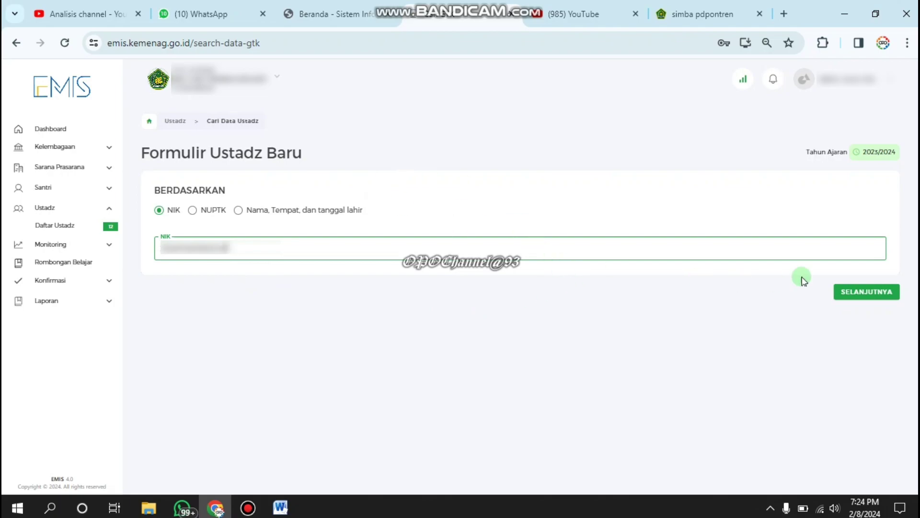
left_click(869, 292)
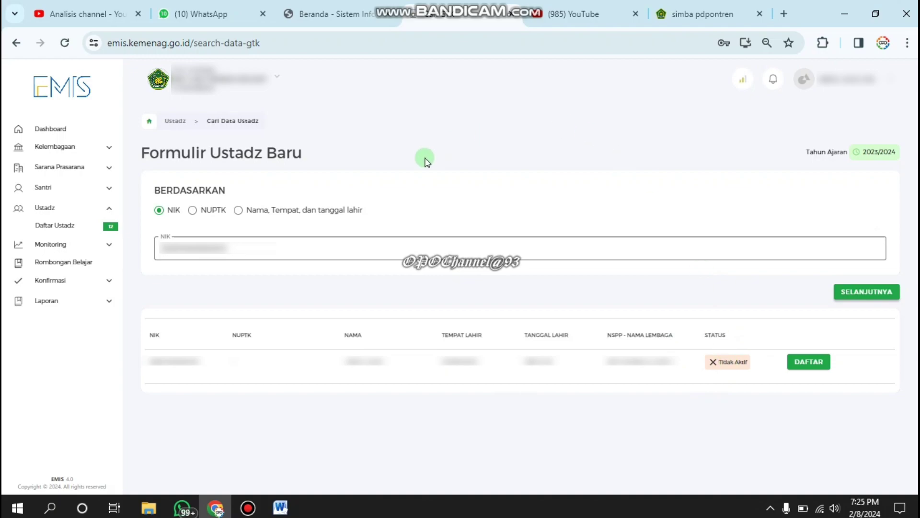
Register the found person as ustadz and enter 320 in the form's first field
left_click(808, 364)
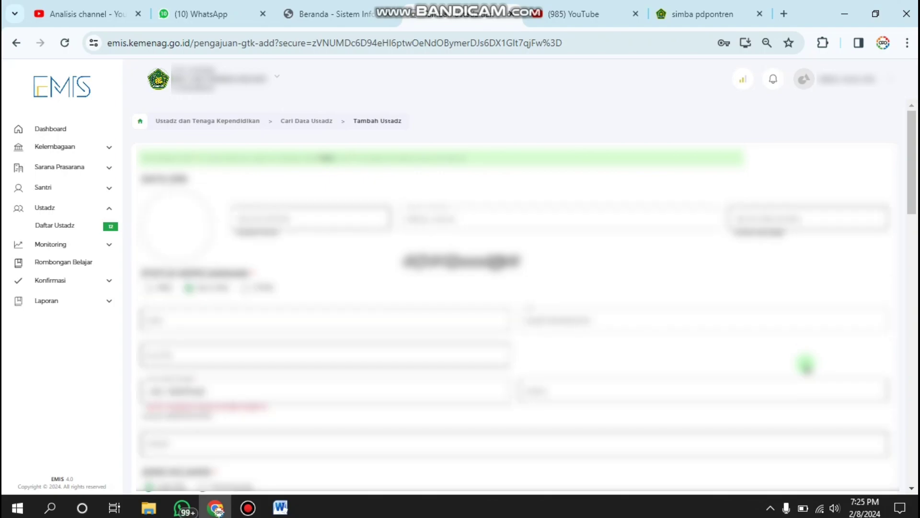
left_click(765, 219)
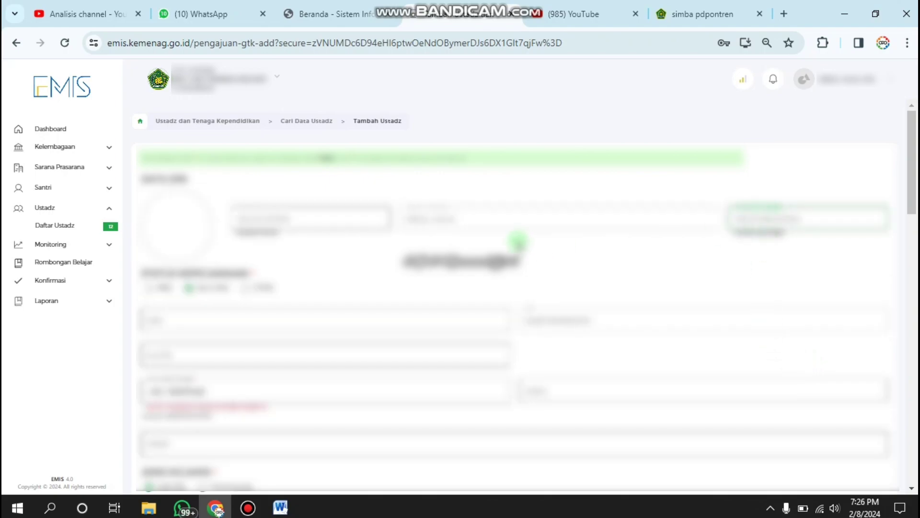
type("3")
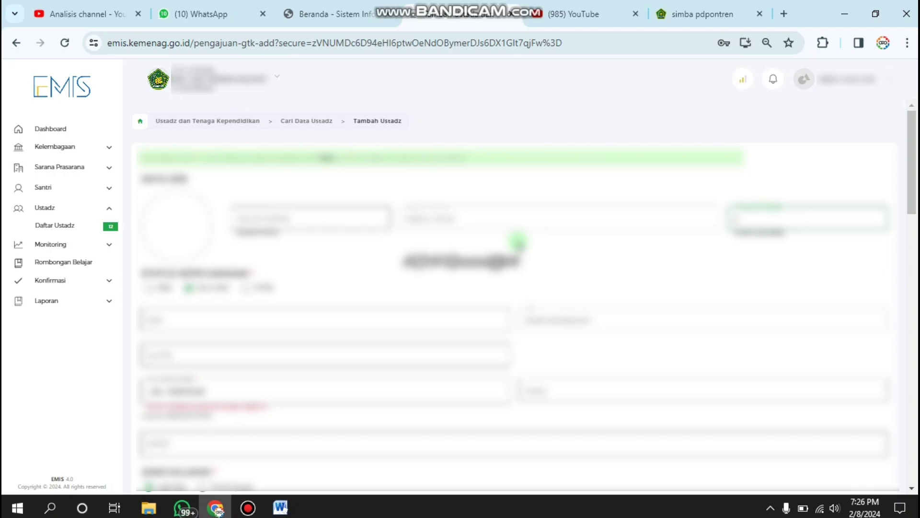
key("ctrl+v")
key("ctrl+z")
type("320")
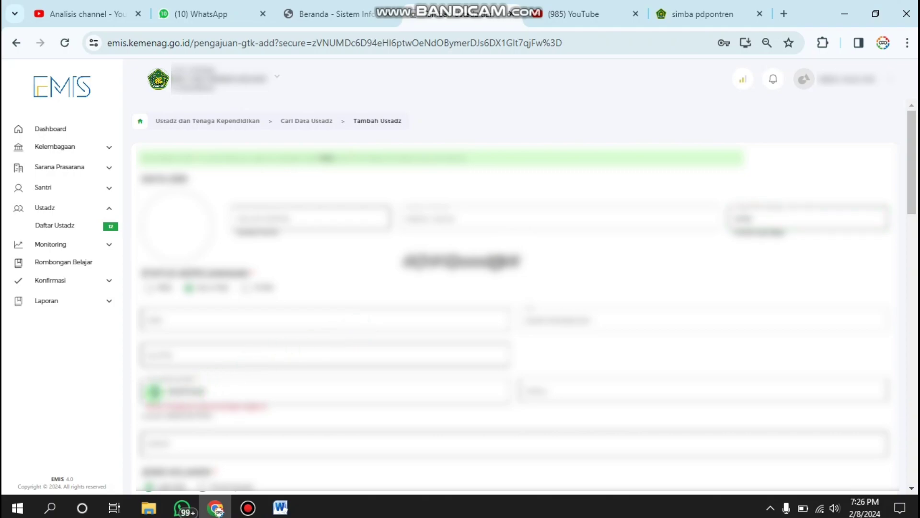
Fill in the ustadz's phone number and e-mail address fields
left_click(155, 392)
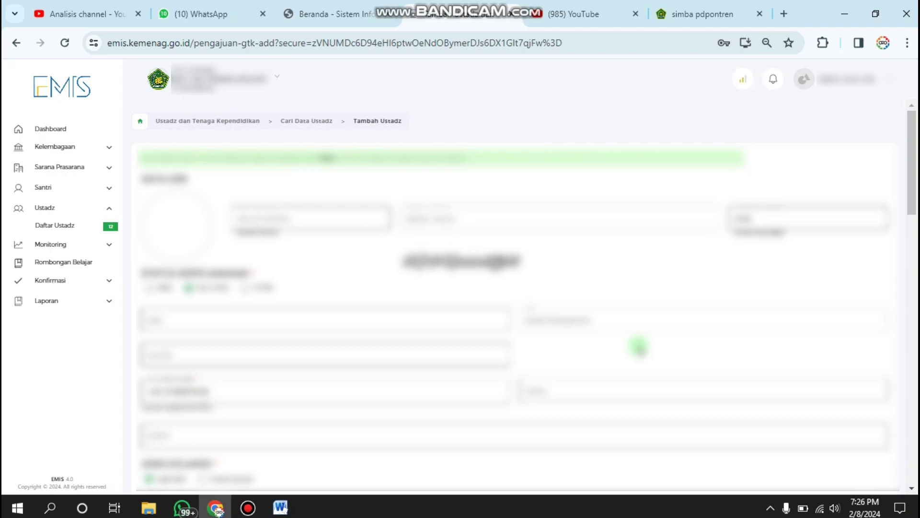
left_click(550, 389)
key("BackSpace")
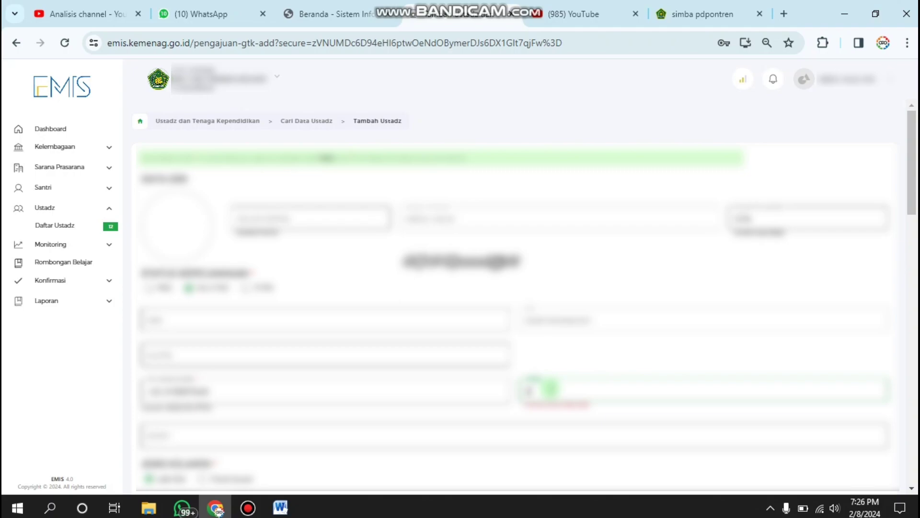
key("ctrl+v")
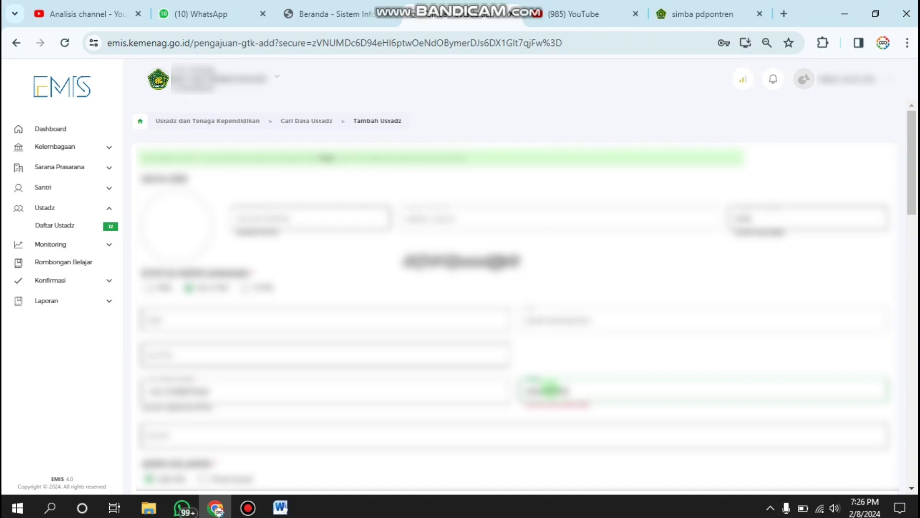
key("ctrl+v")
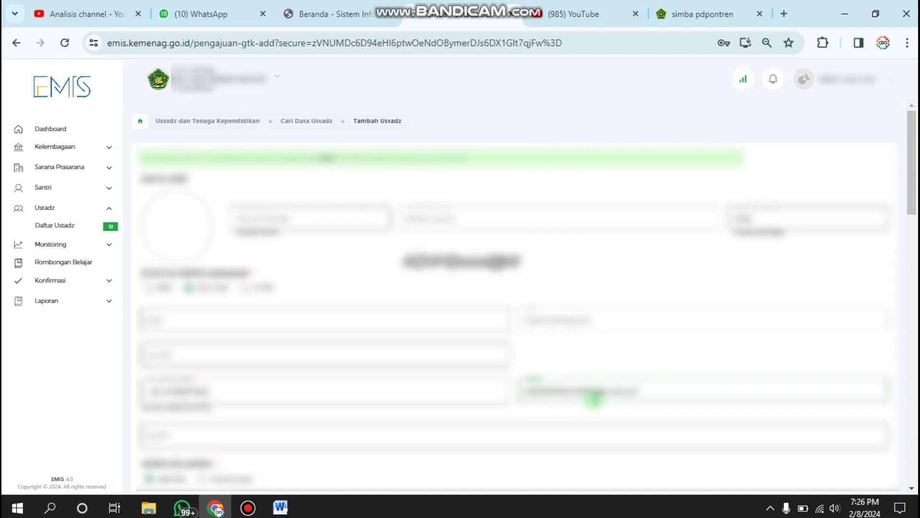
Choose a value in the lower-left dropdown, fill the adjacent field, and scroll to Informasi Tempat Tinggal
scroll(495, 414, "down", 4)
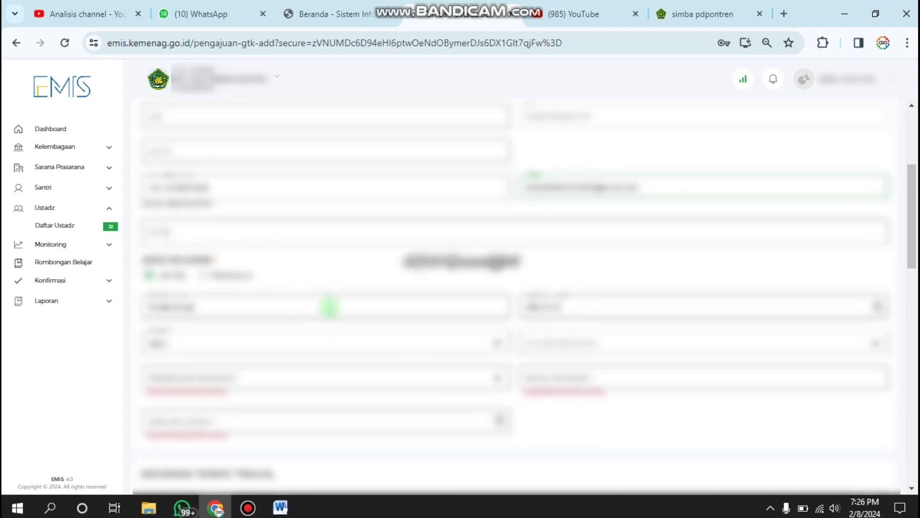
left_click(229, 377)
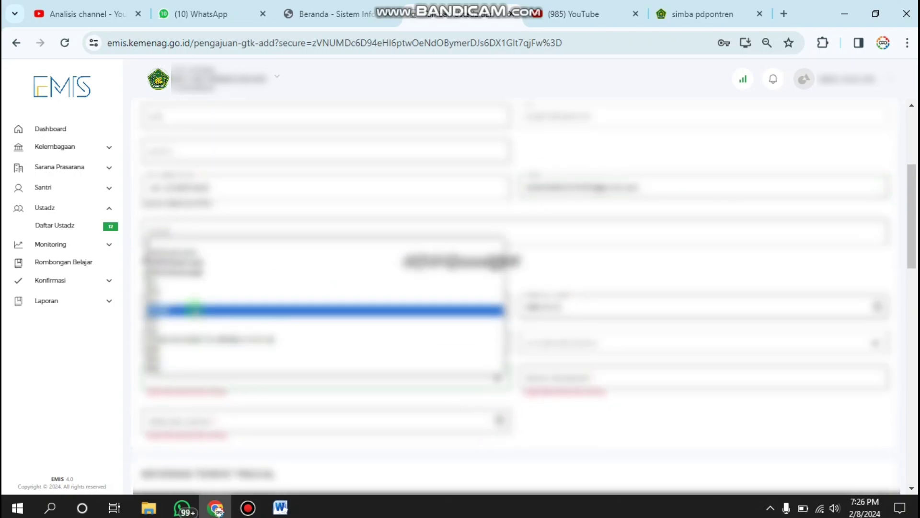
left_click(191, 308)
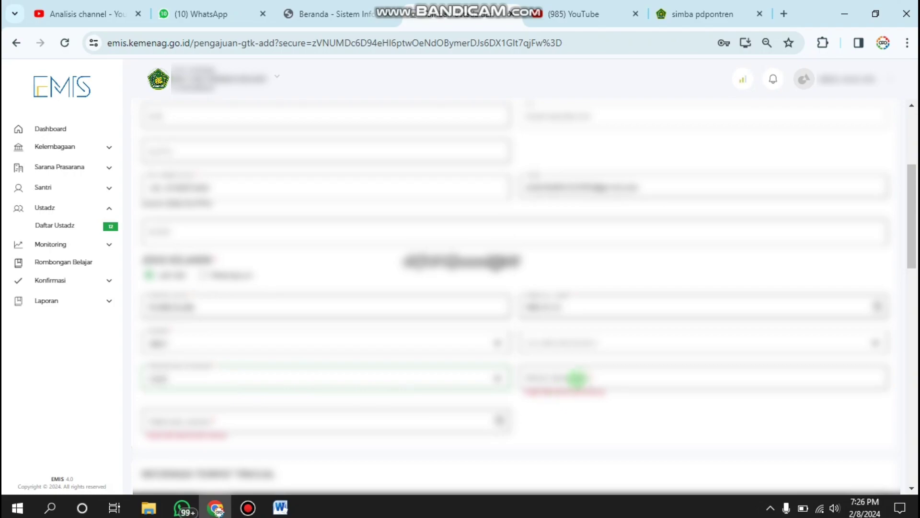
left_click(577, 378)
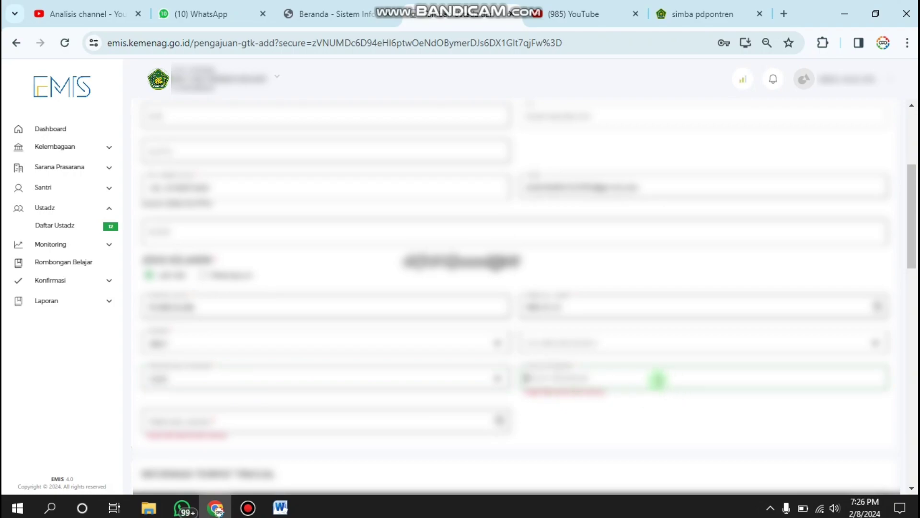
type("1")
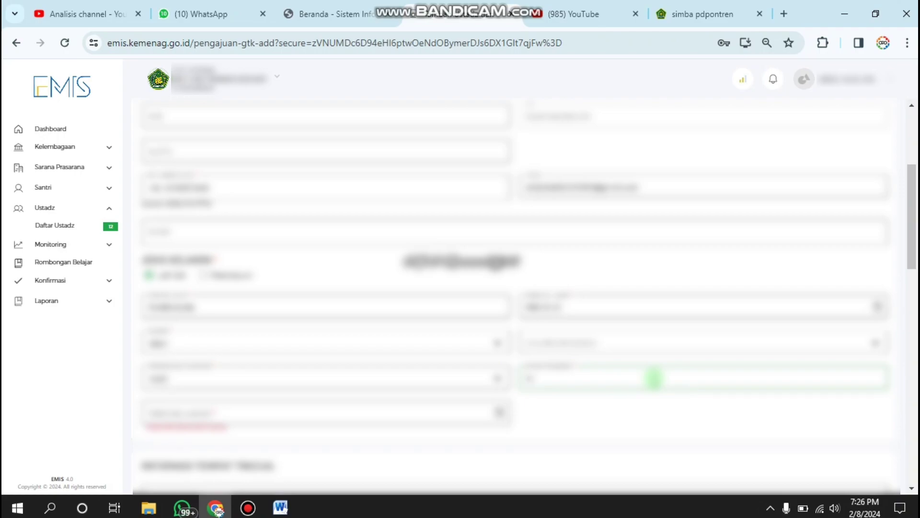
key("ctrl+v")
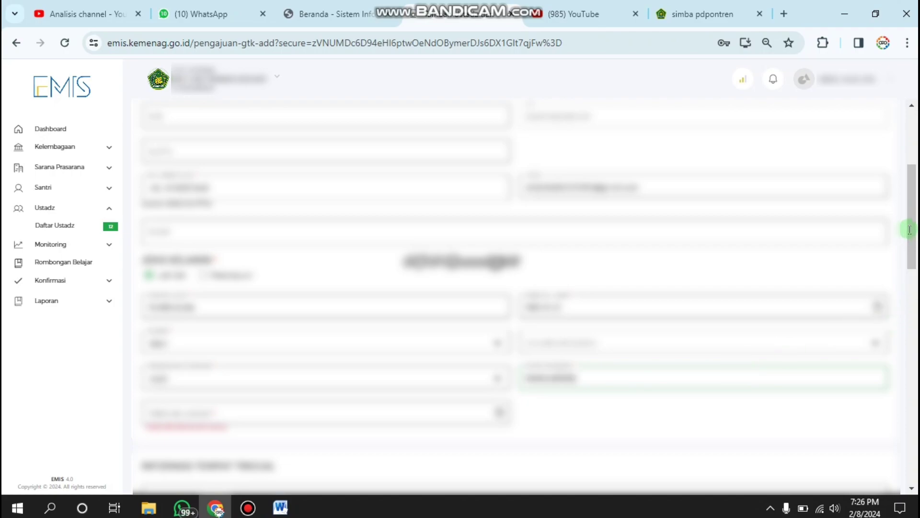
key("ctrl+v")
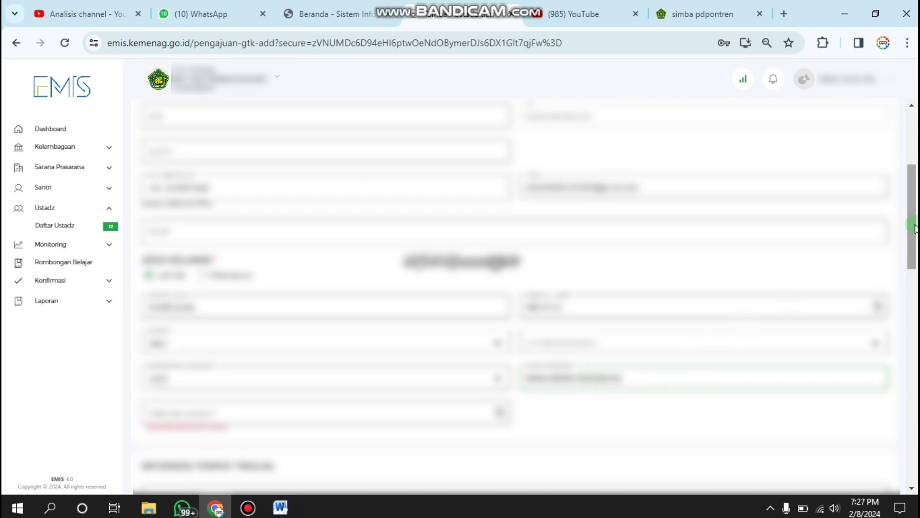
scroll(527, 297, "down", 5)
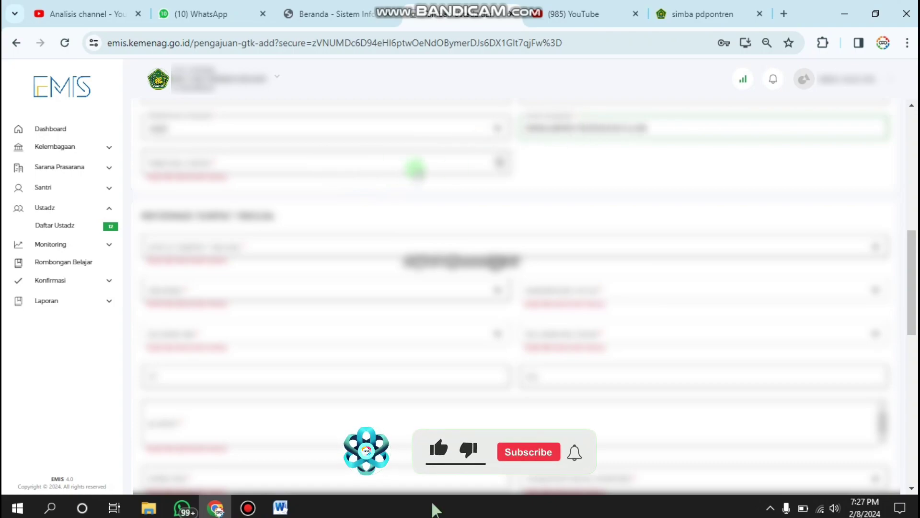
Set the date through the date picker and pick the first option in the first address dropdown
left_click(419, 166)
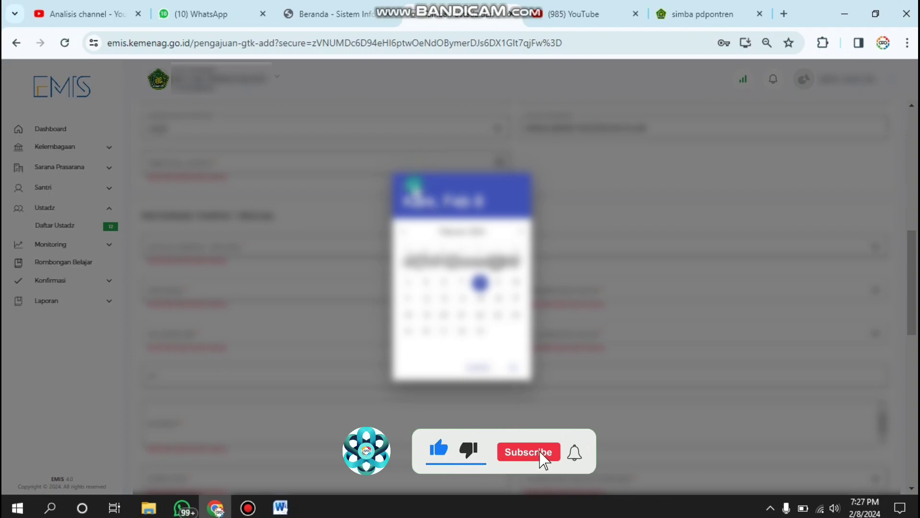
left_click(412, 186)
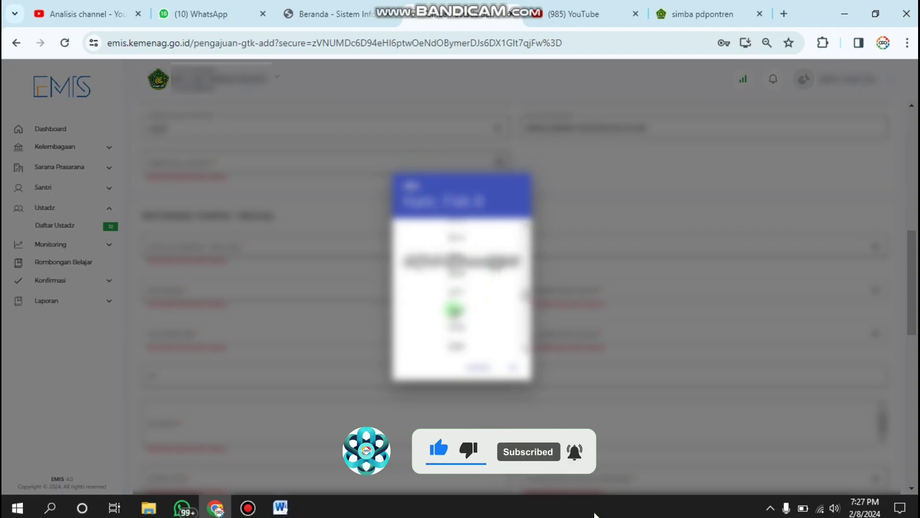
left_click(456, 311)
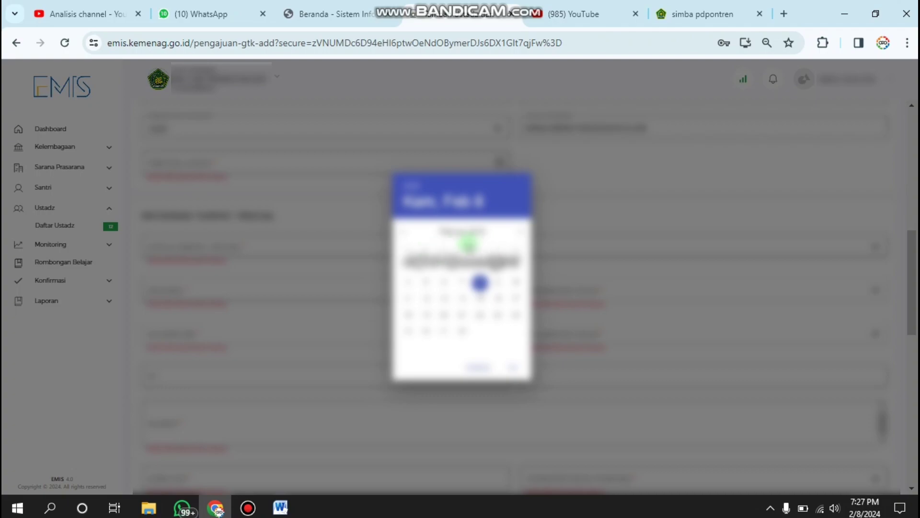
left_click(517, 234)
left_click(517, 233)
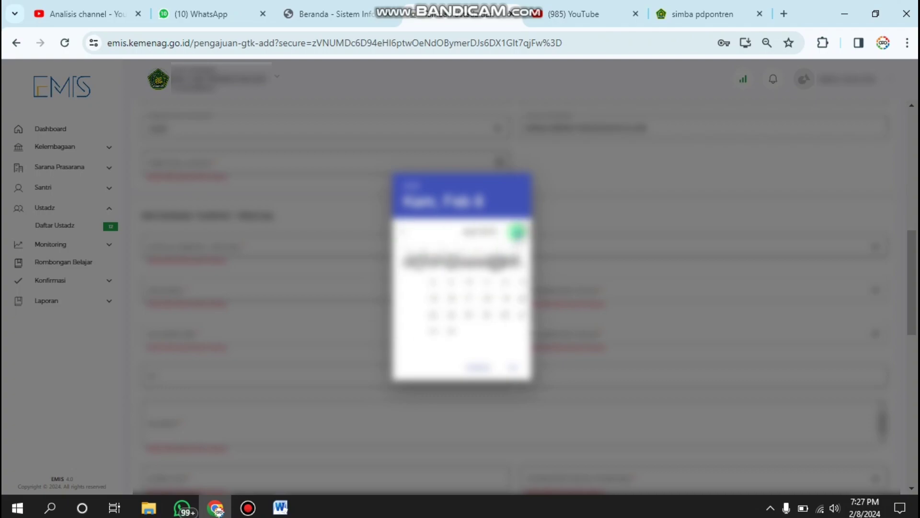
left_click(517, 233)
left_click(517, 233)
left_click(516, 234)
left_click(516, 233)
left_click(517, 233)
left_click(517, 233)
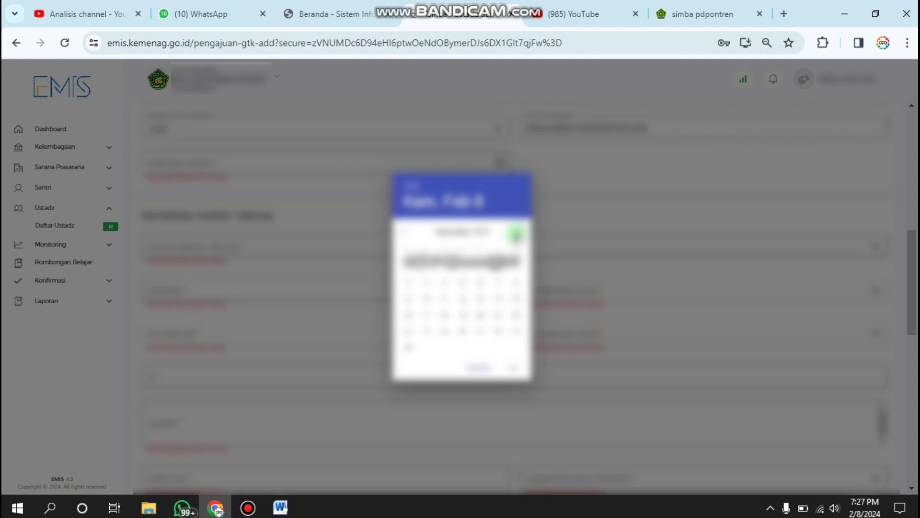
left_click(443, 314)
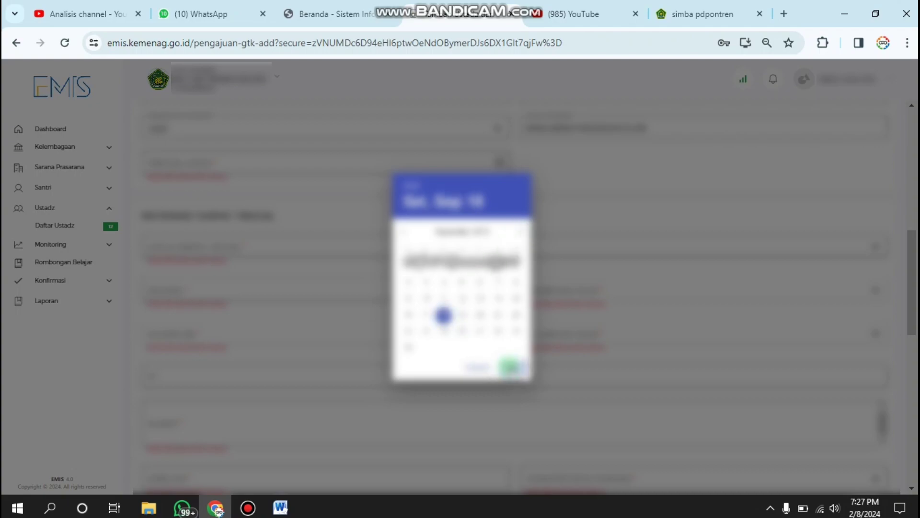
left_click(503, 367)
left_click(232, 237)
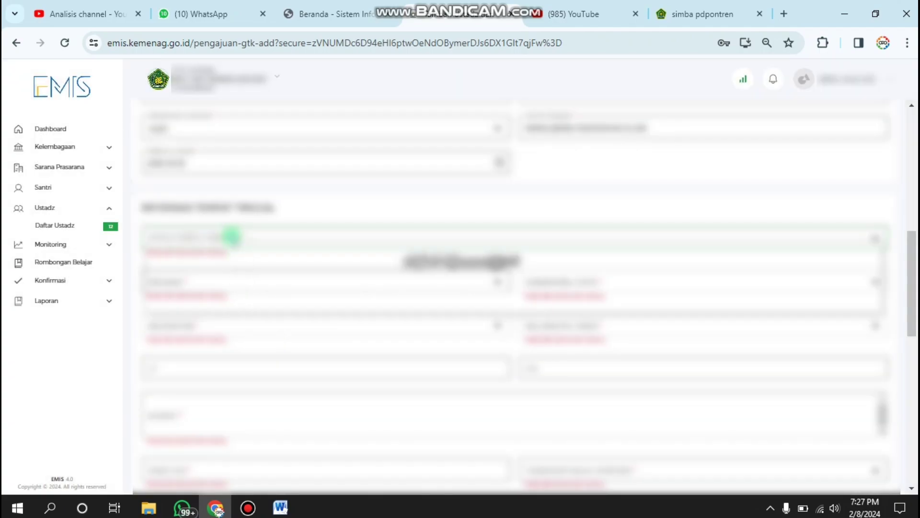
left_click(213, 257)
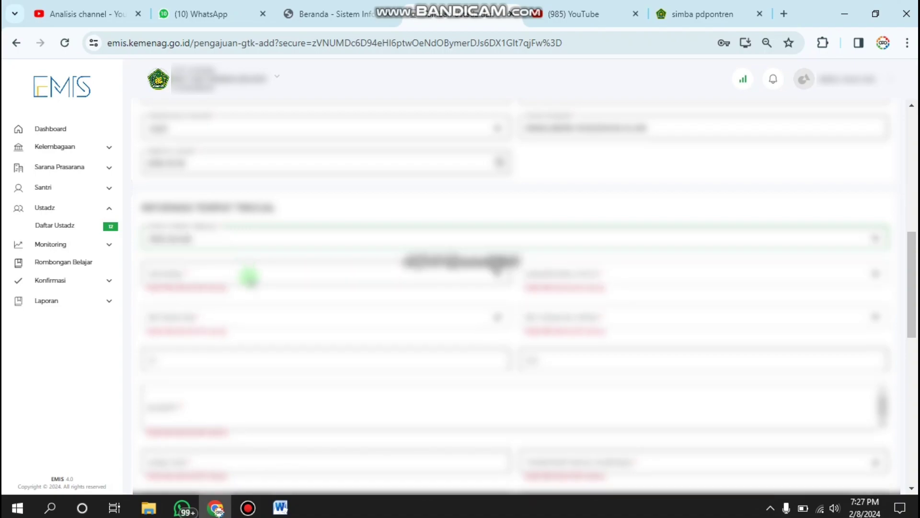
Select the Provinsi, Kabupaten/Kota, Kecamatan and Desa/Kelurahan from their address dropdowns
left_click(249, 274)
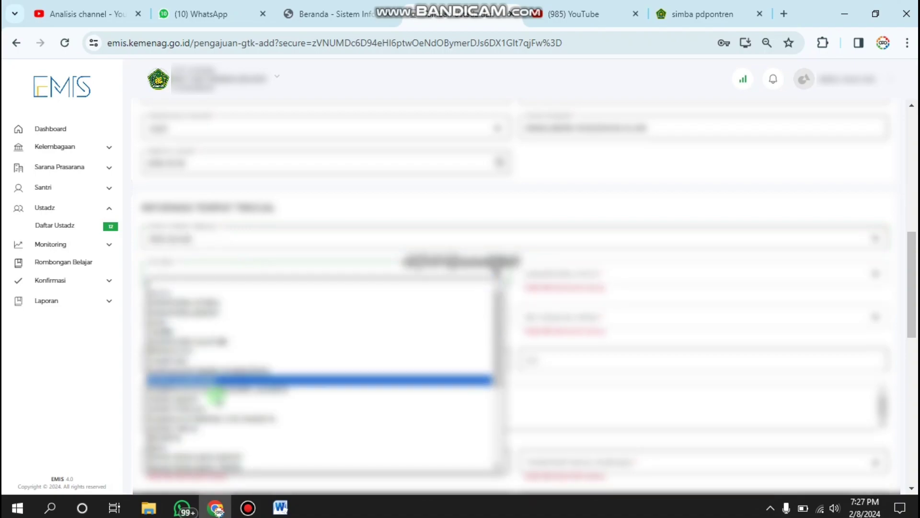
left_click(199, 426)
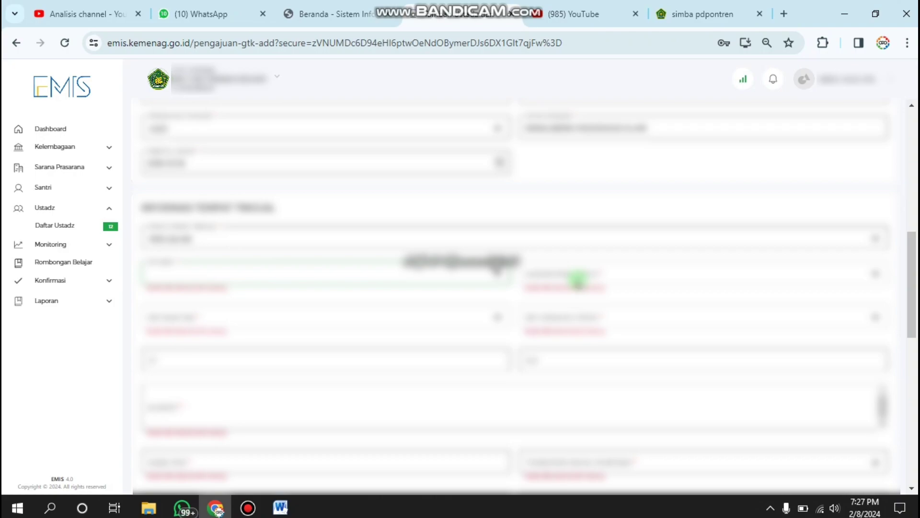
key("ctrl+v")
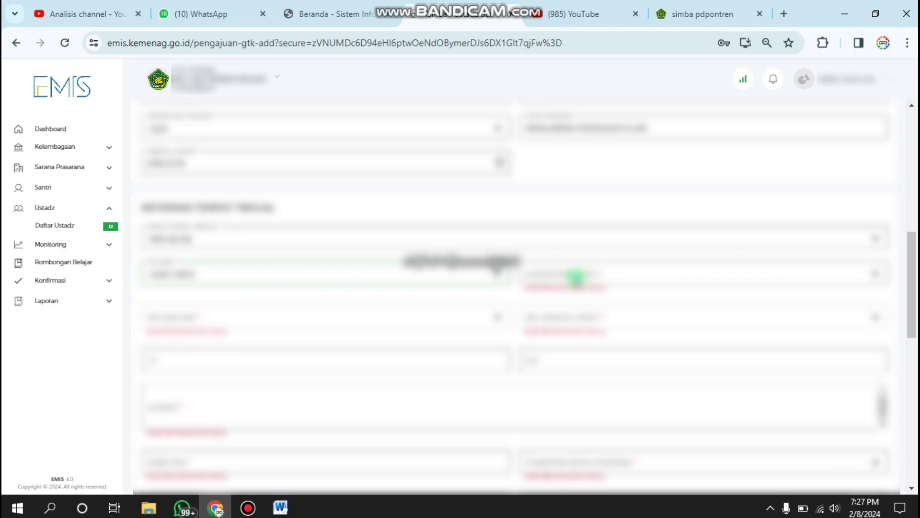
left_click(577, 277)
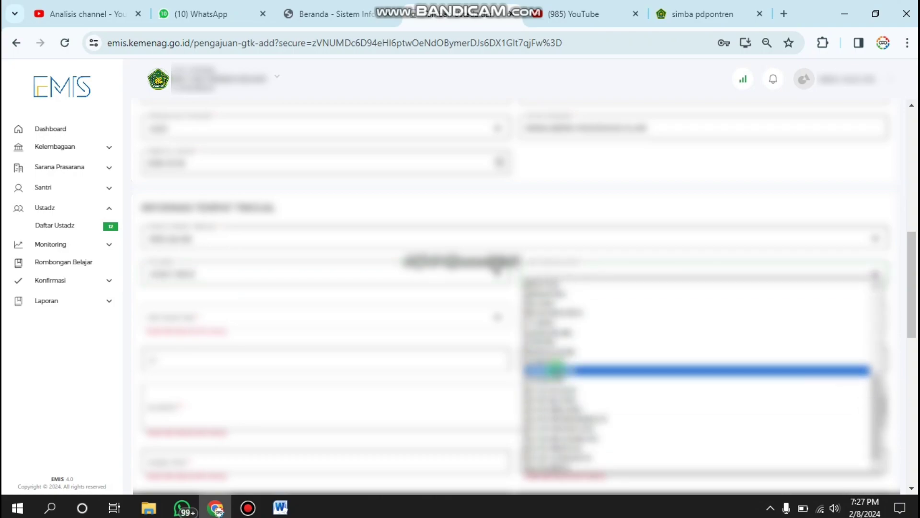
left_click(556, 369)
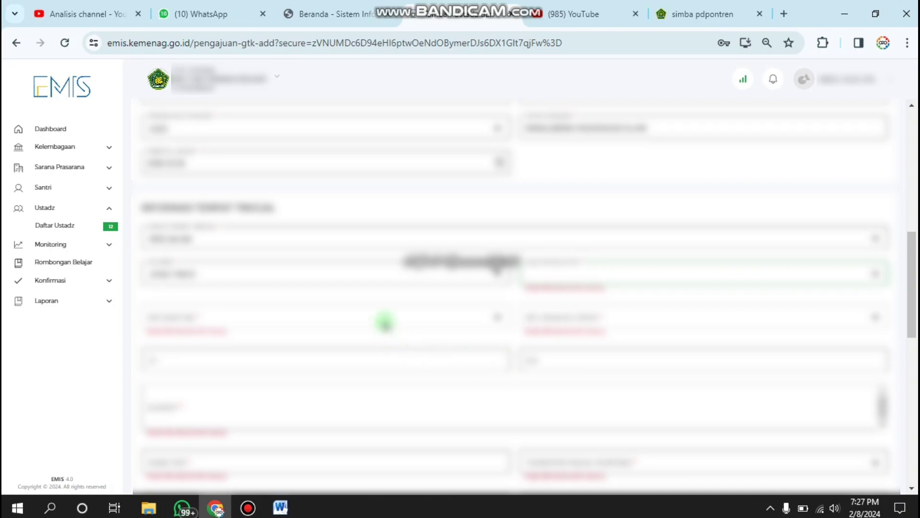
left_click(370, 310)
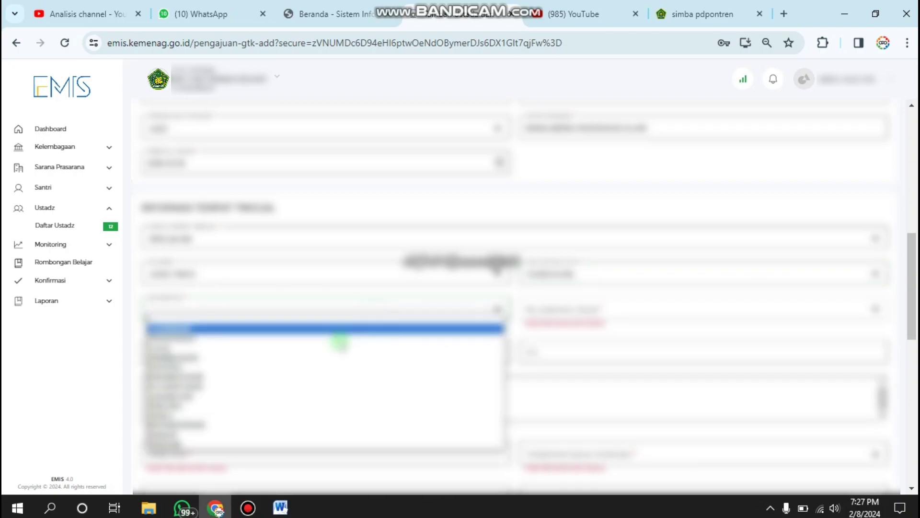
left_click(257, 430)
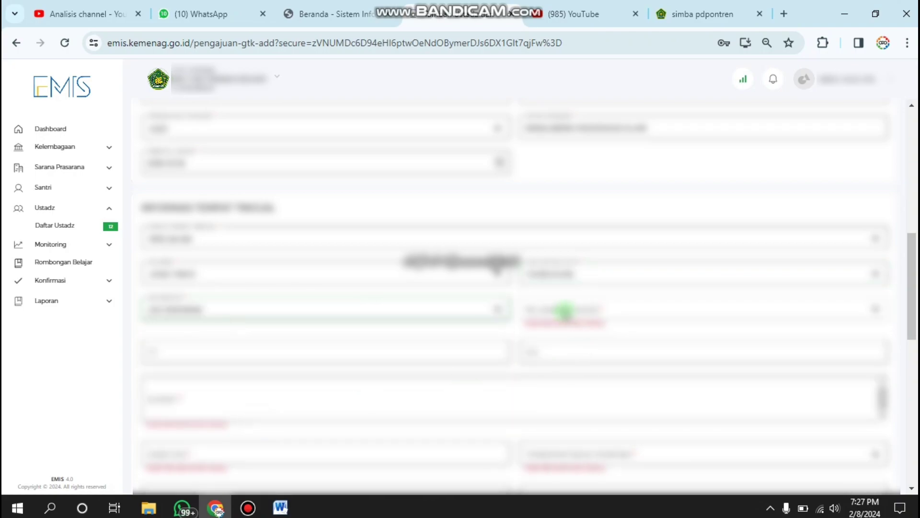
left_click(564, 310)
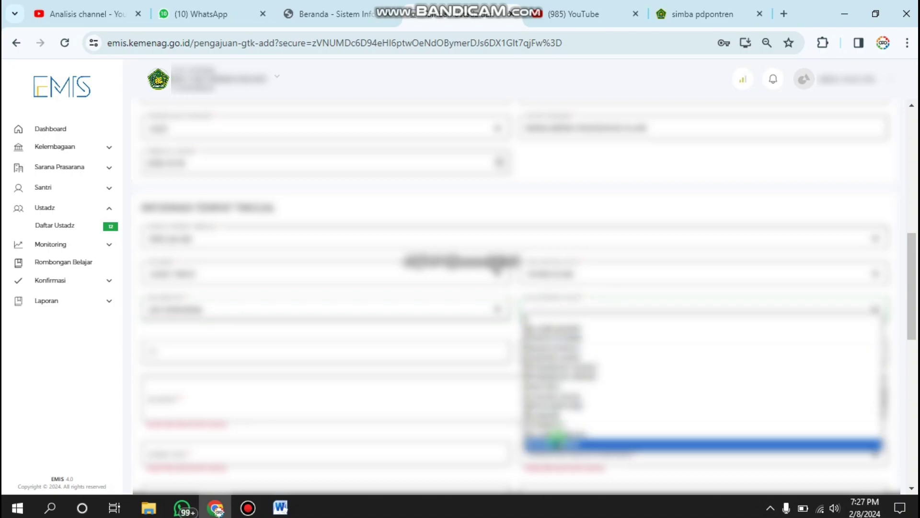
left_click(556, 442)
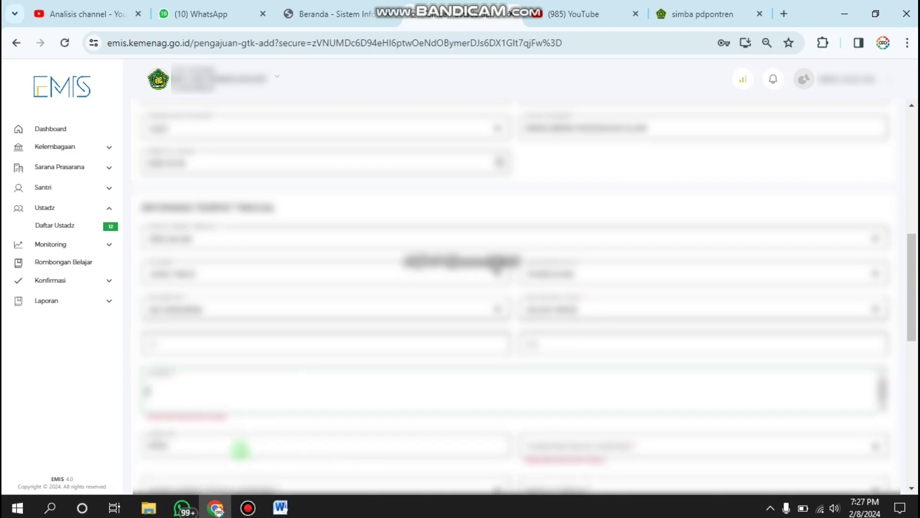
Type the street address with RT, RW, Kecamatan and Kabupaten into the Alamat box
left_click(228, 387)
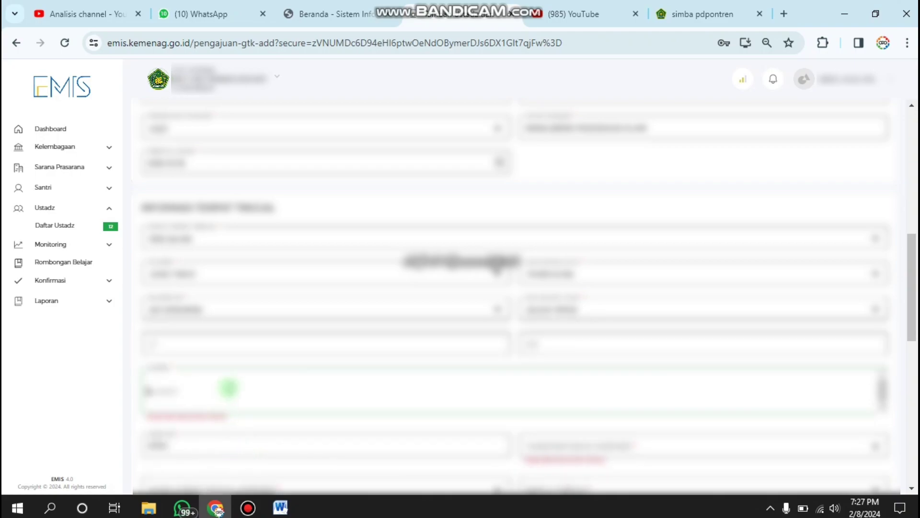
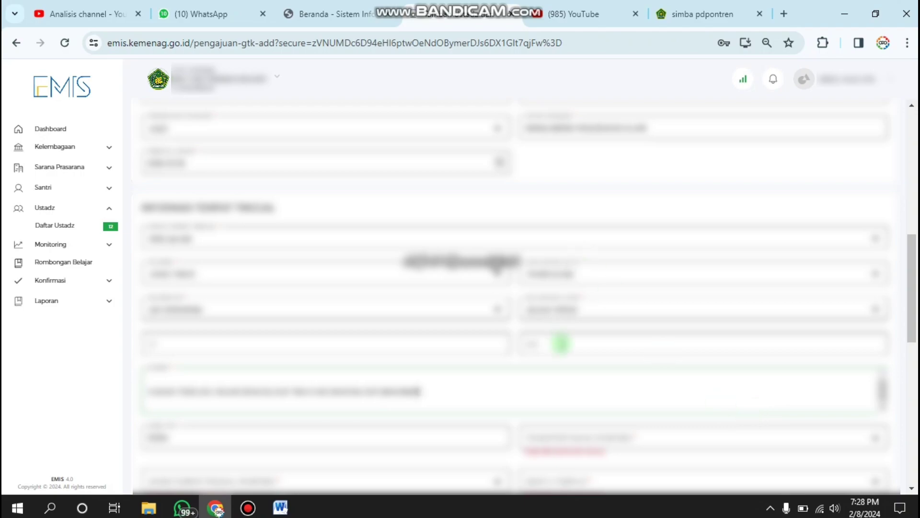
scroll(557, 337, "down", 2)
Pick values for the three empty dropdowns below the street address to clear their warnings
scroll(557, 338, "down", 4)
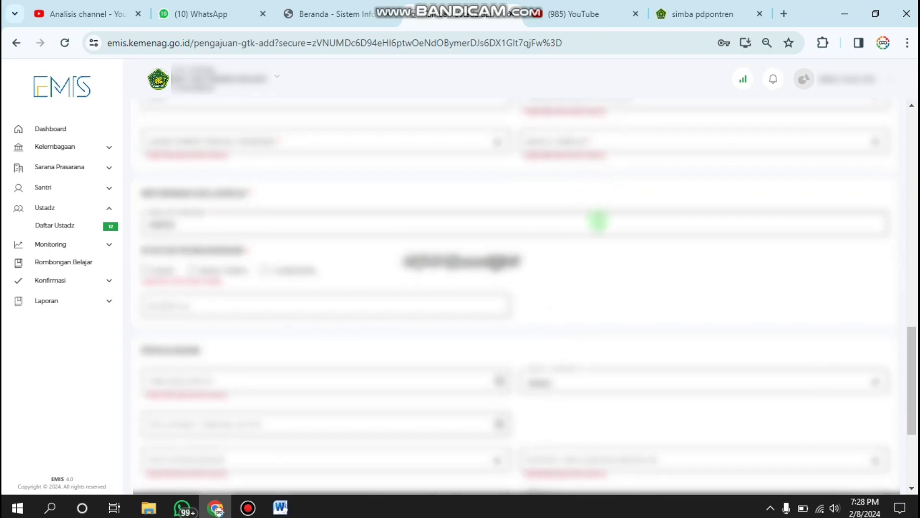
scroll(597, 220, "up", 1)
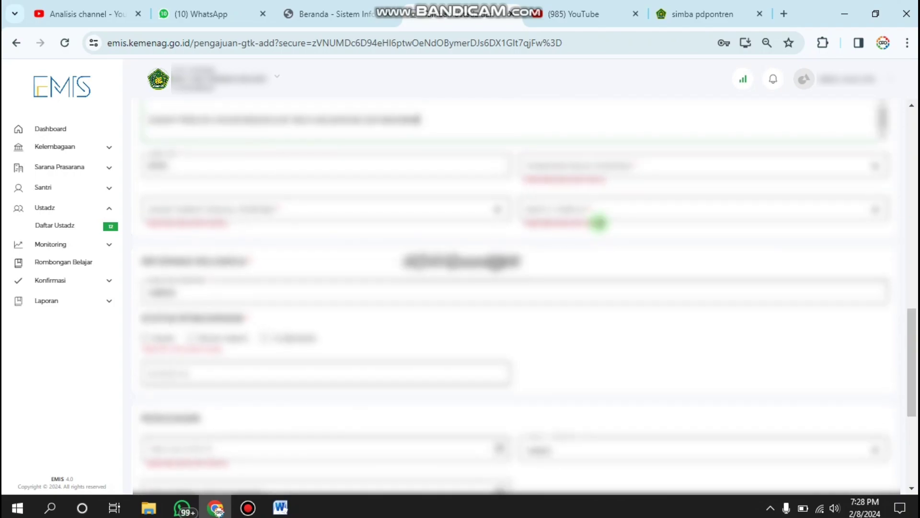
scroll(590, 199, "down", 4)
scroll(589, 202, "up", 4)
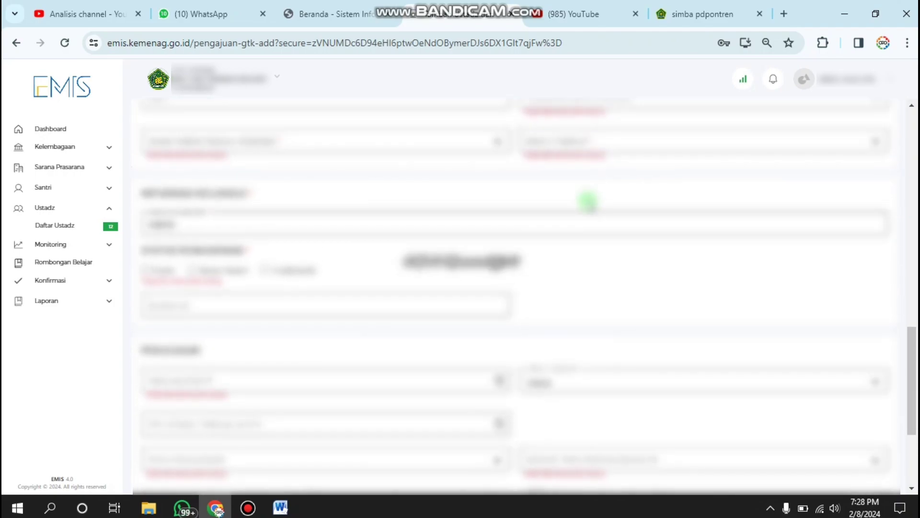
left_click(593, 166)
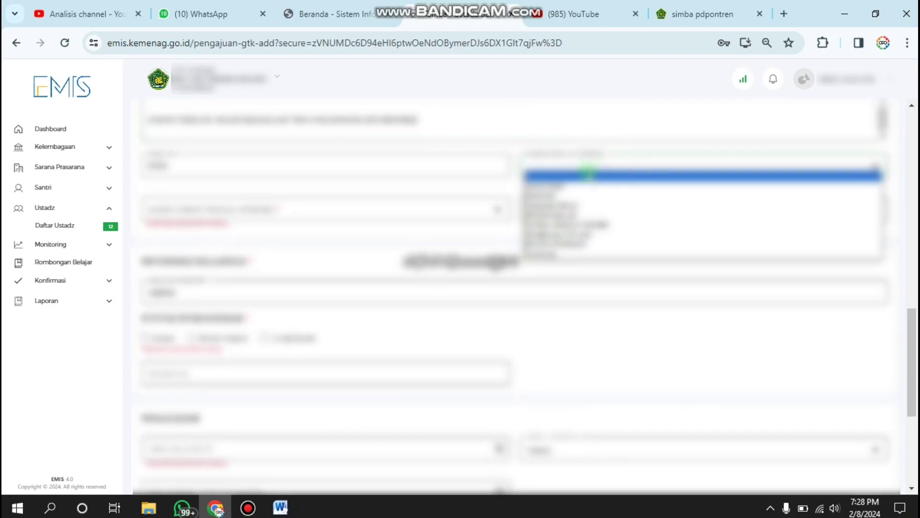
left_click(559, 205)
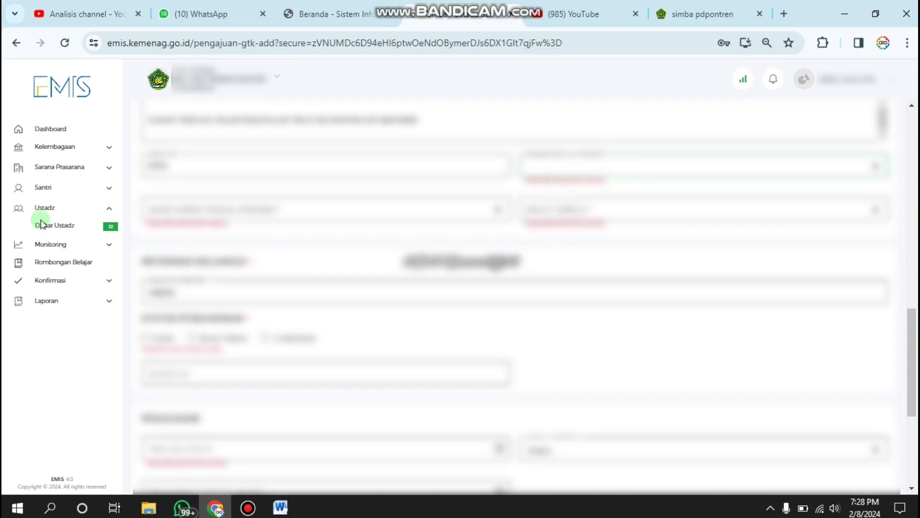
left_click(267, 203)
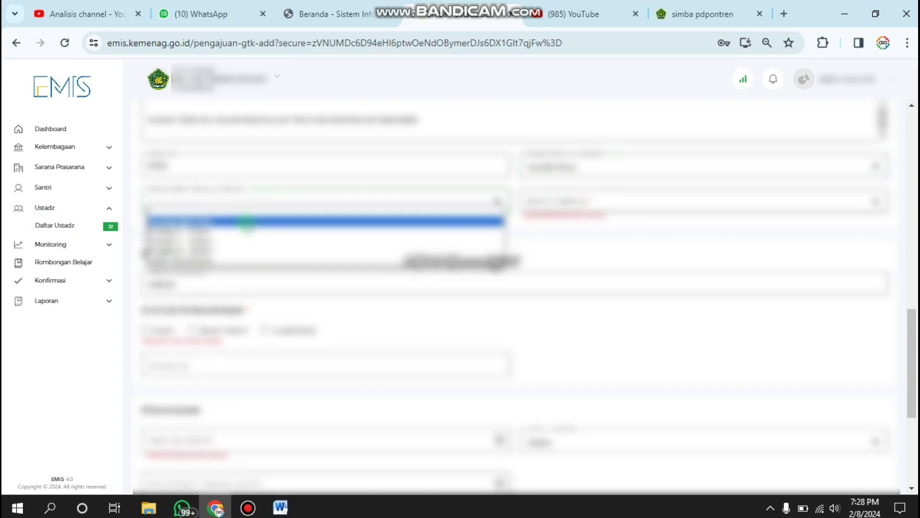
left_click(246, 230)
left_click(553, 201)
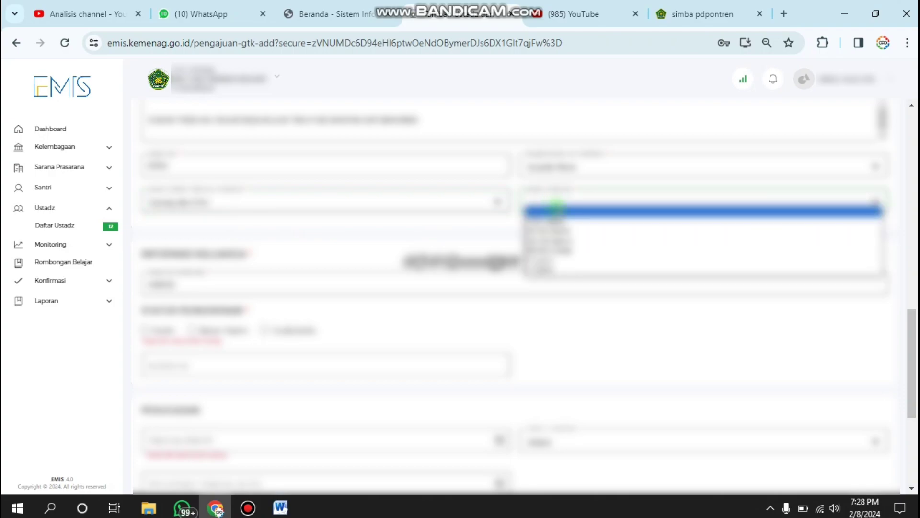
left_click(556, 219)
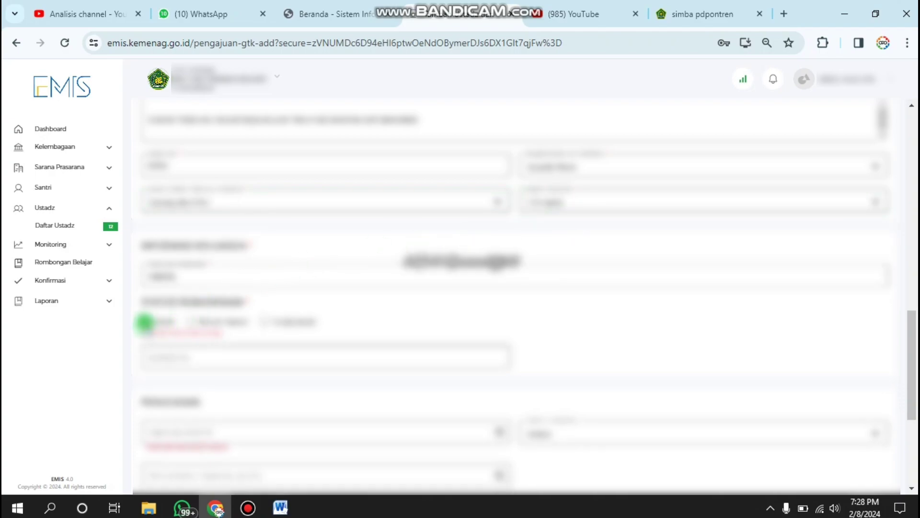
Tick the first status option, enter 2020 as the year, and 199000000 in the number field
left_click(145, 321)
left_click(188, 349)
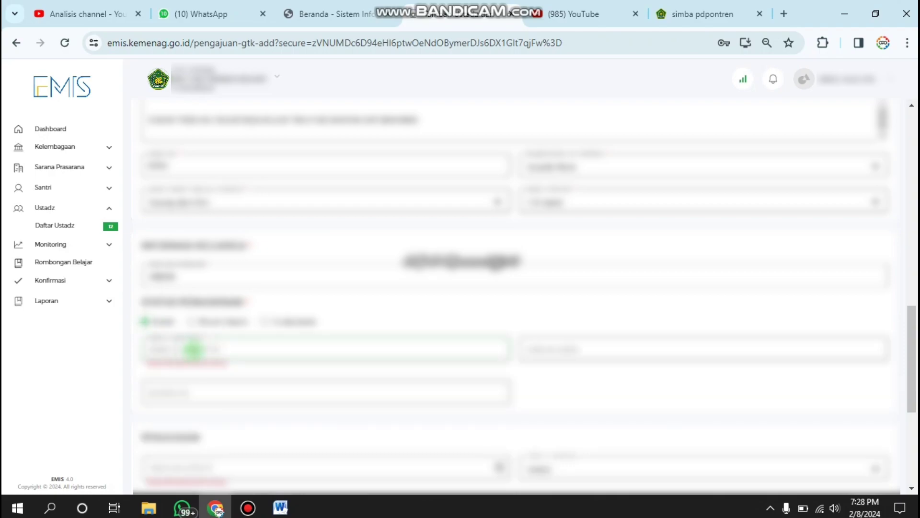
type("20")
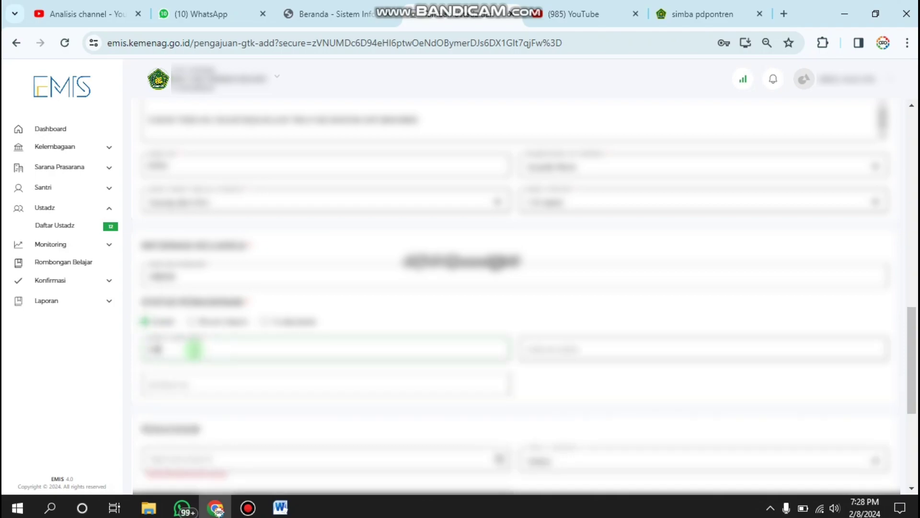
type("20")
left_click(585, 351)
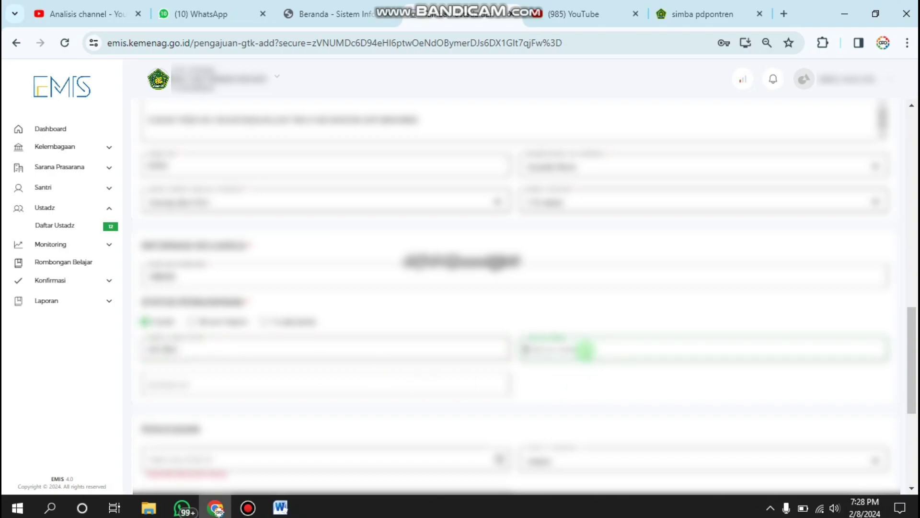
left_click(396, 379)
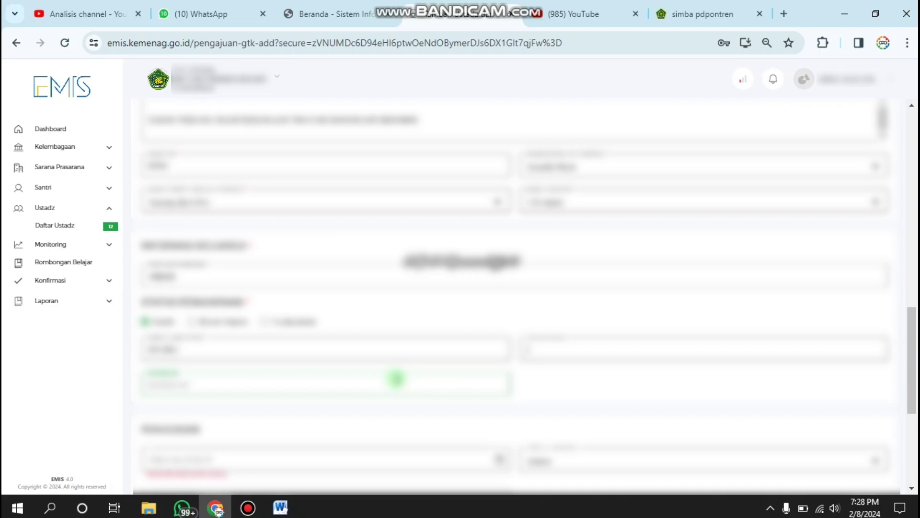
type("19")
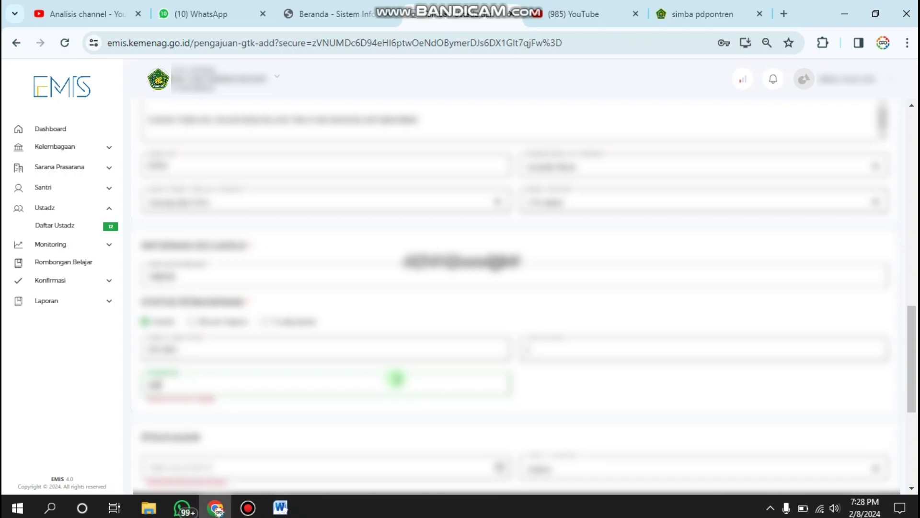
type("9000000")
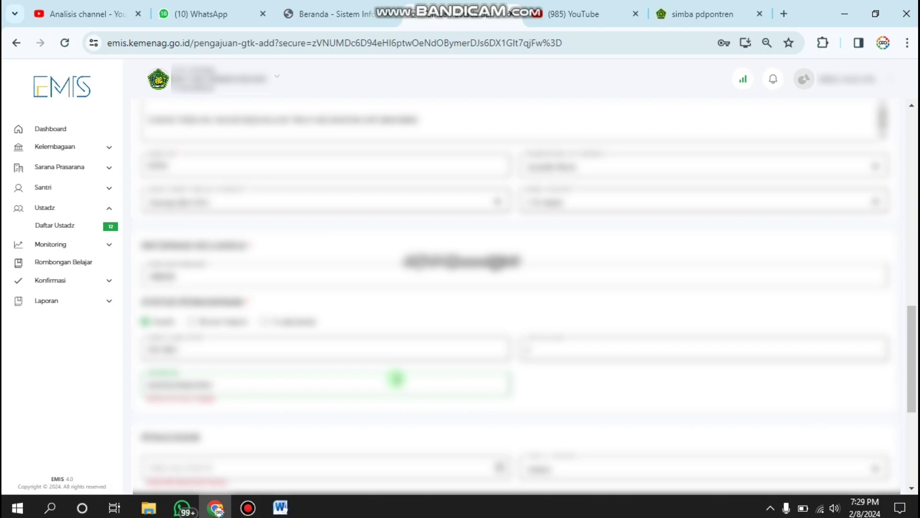
Pick the first employment date's year, month and day in the calendar and confirm it
scroll(378, 380, "down", 4)
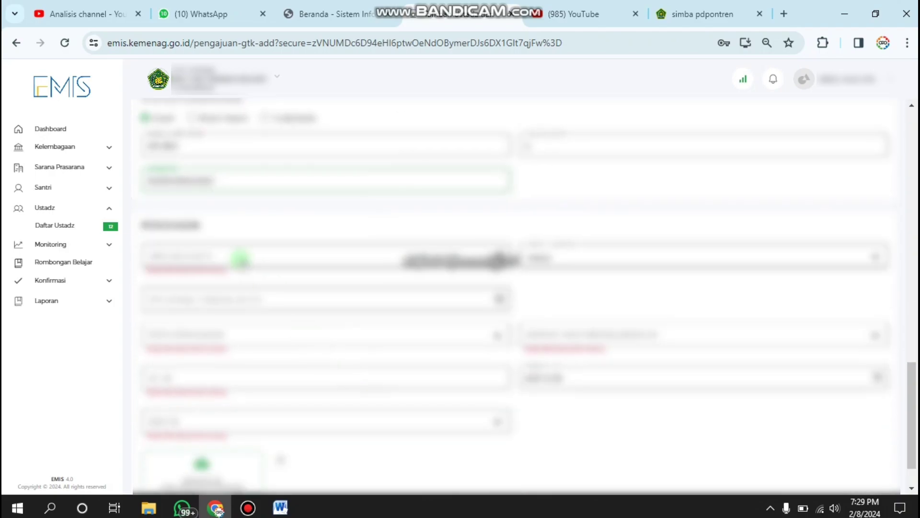
left_click(240, 260)
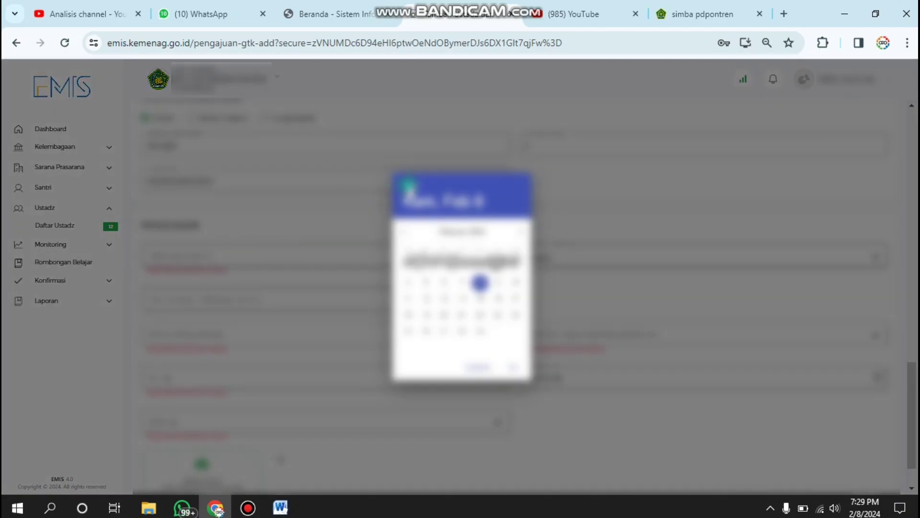
left_click(408, 185)
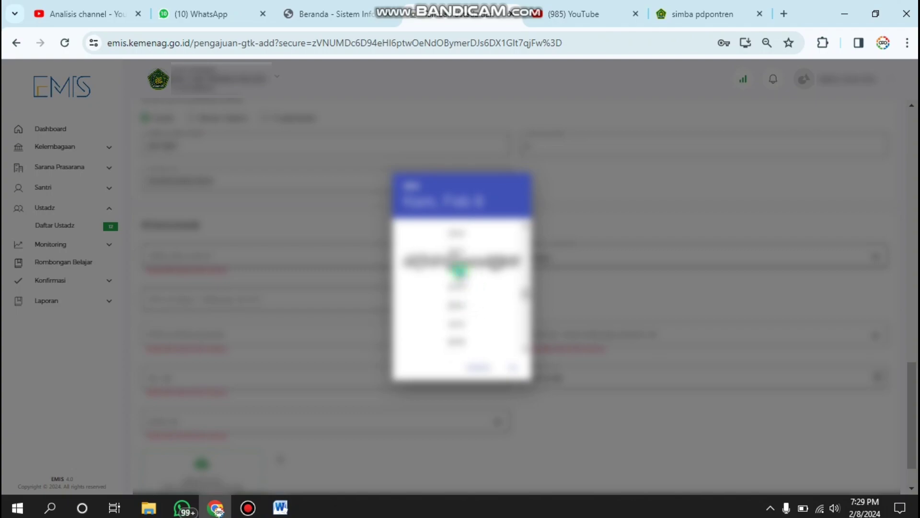
left_click(459, 270)
left_click(516, 233)
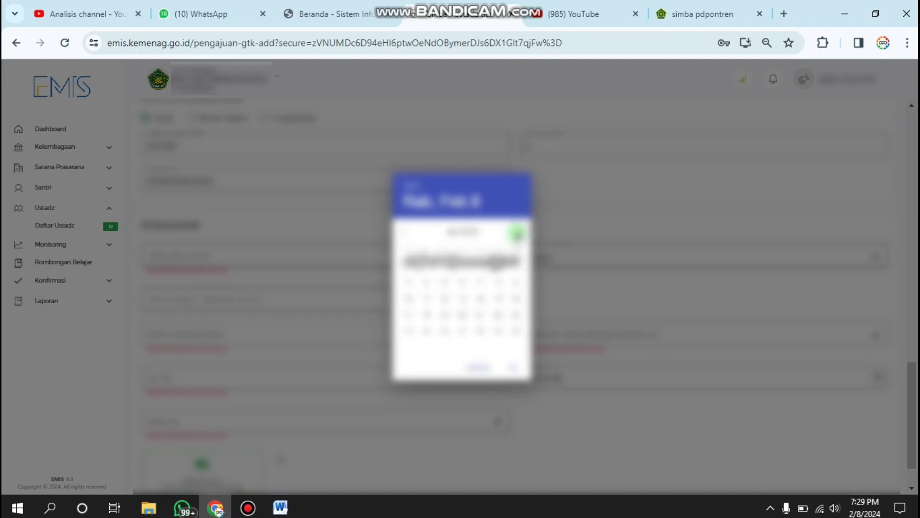
left_click(516, 233)
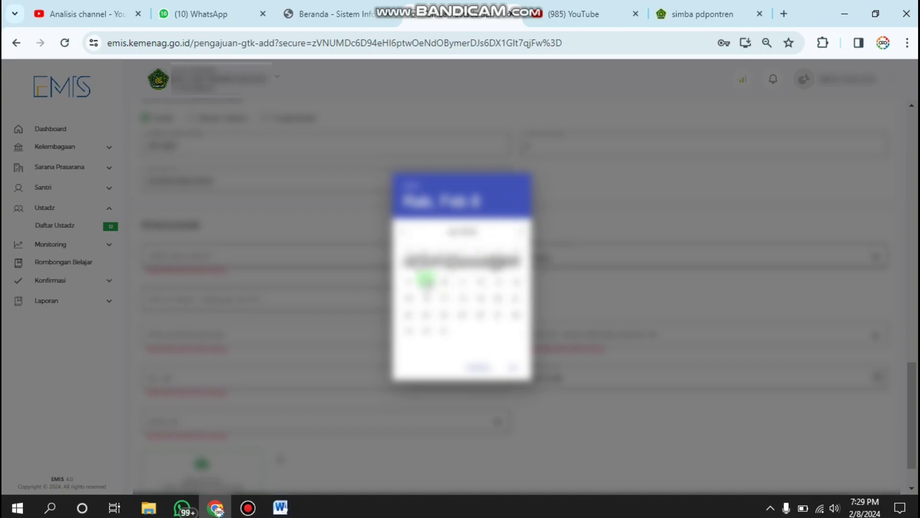
left_click(425, 263)
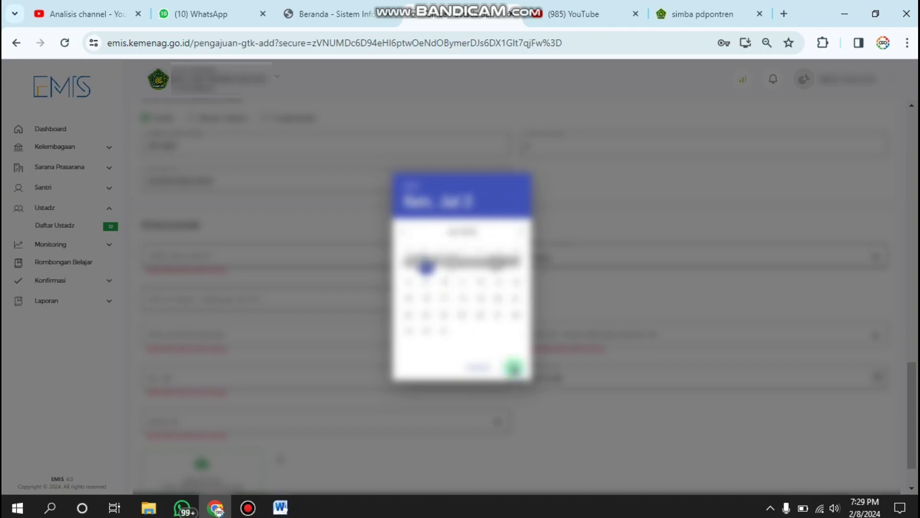
left_click(563, 334)
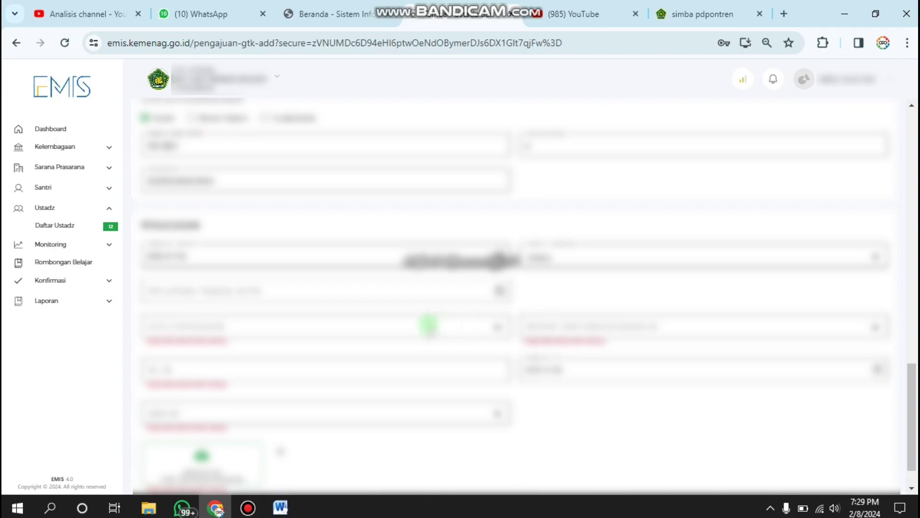
Set the next employment field to its first option, keeping the neighbouring field's value
left_click(431, 326)
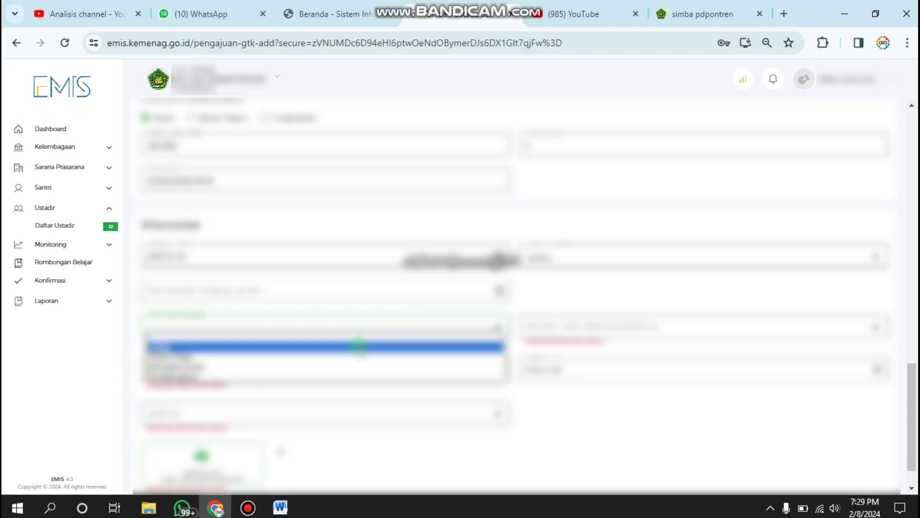
left_click(358, 346)
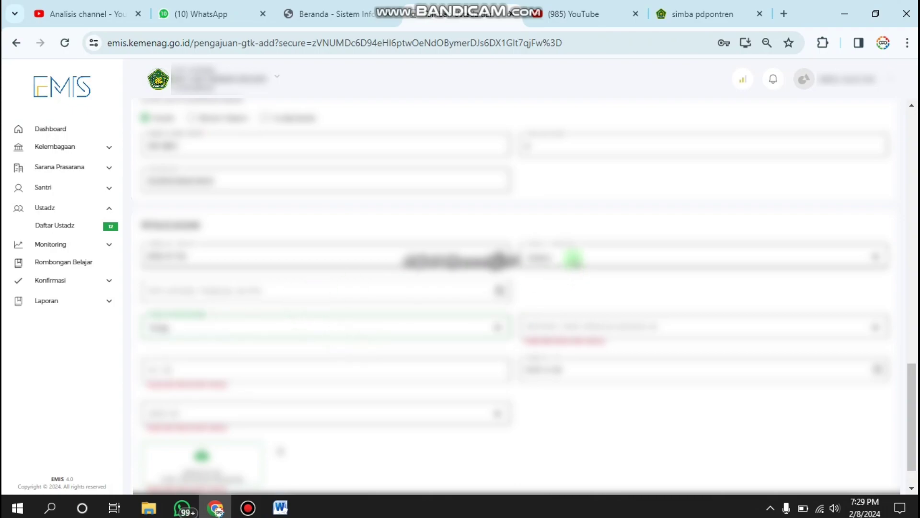
left_click(556, 258)
left_click(556, 257)
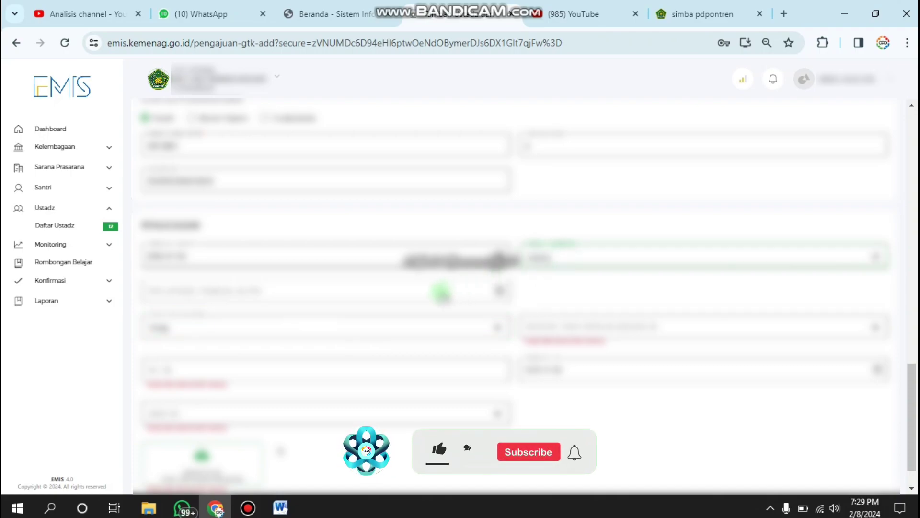
Set the TMT Ustadz date from the calendar, choosing a day in the first week
left_click(441, 291)
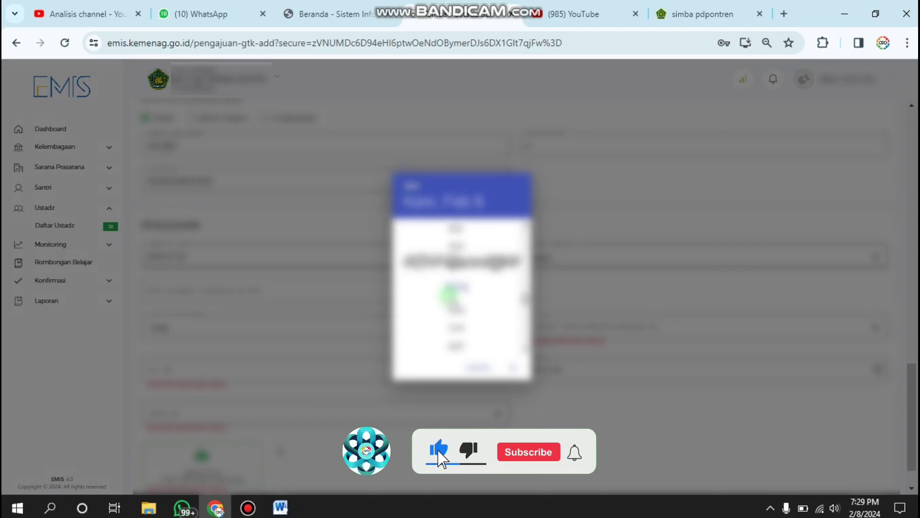
scroll(461, 297, "up", 2)
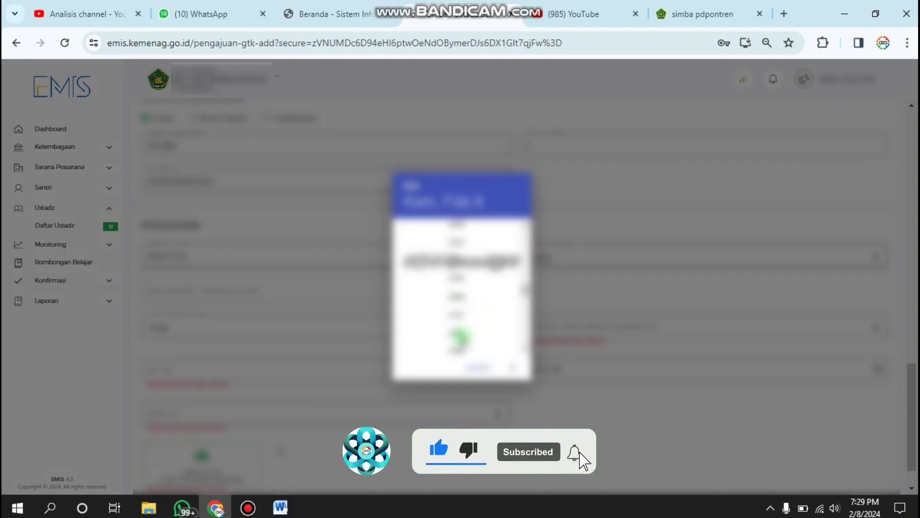
left_click(468, 330)
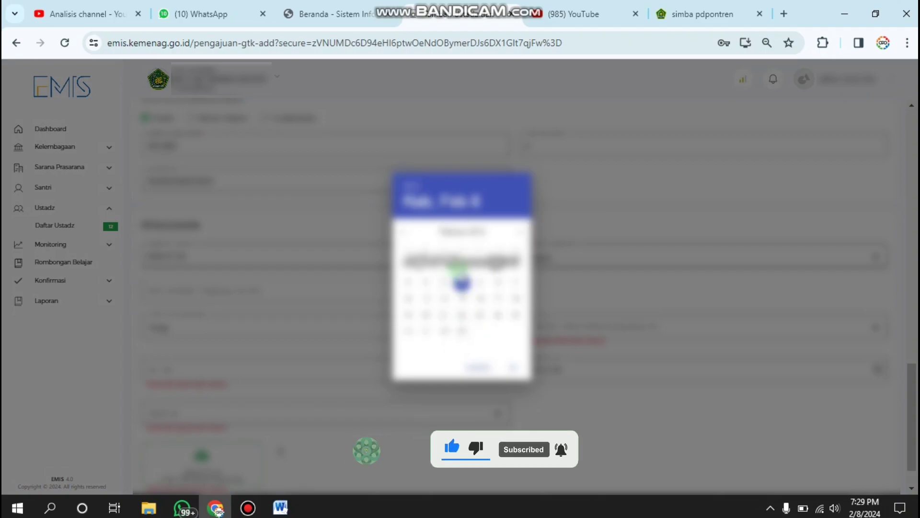
left_click(522, 235)
left_click(521, 234)
left_click(521, 235)
left_click(521, 235)
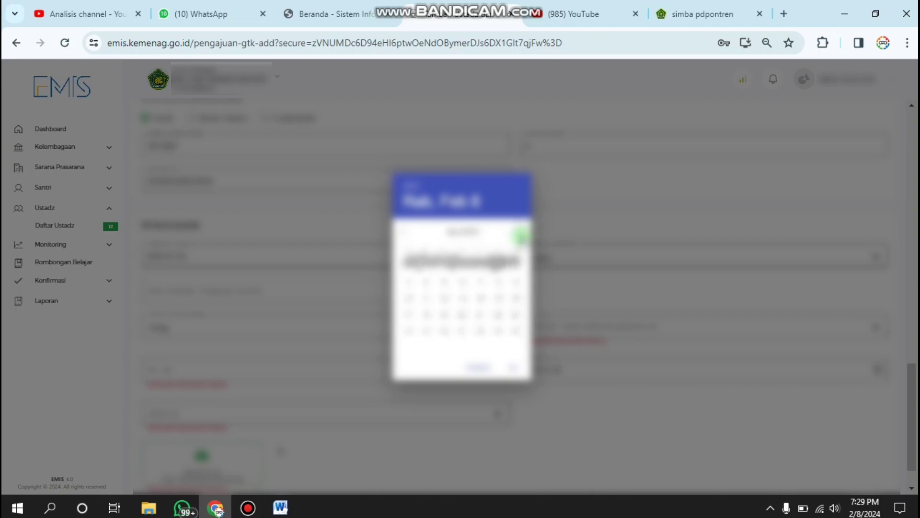
left_click(521, 235)
left_click(425, 274)
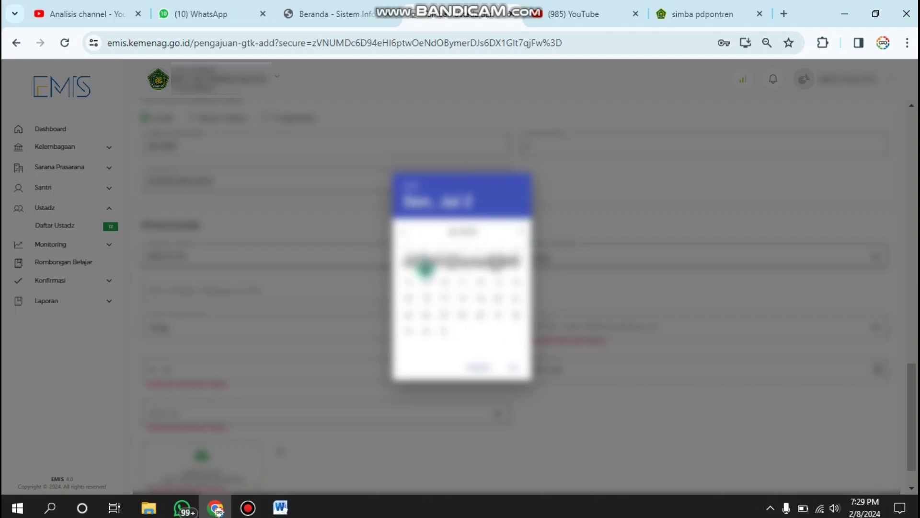
left_click(511, 366)
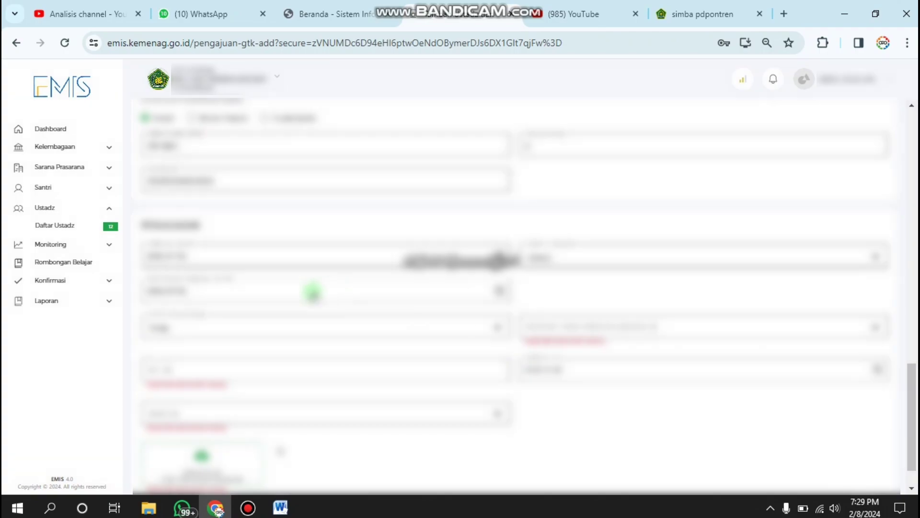
Set the SK-issuing institution to Yayasan Penyelenggara Pendidikan
left_click(600, 327)
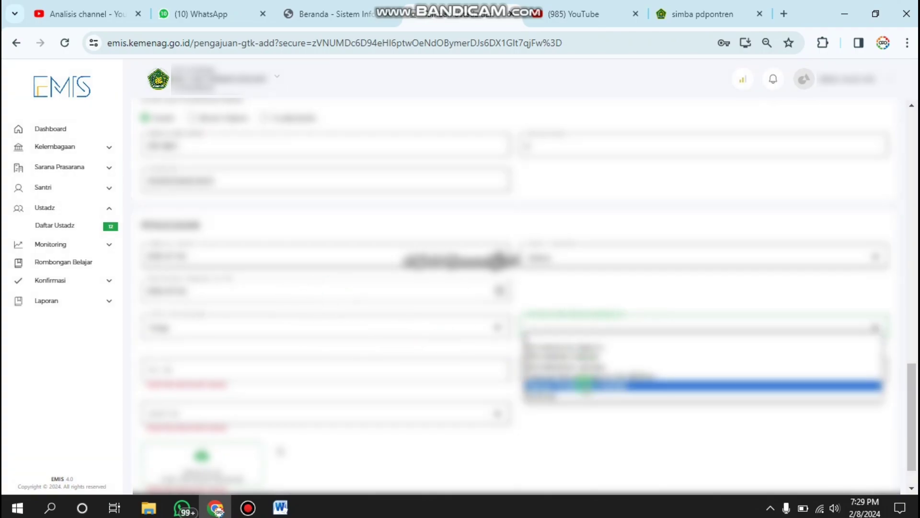
left_click(584, 384)
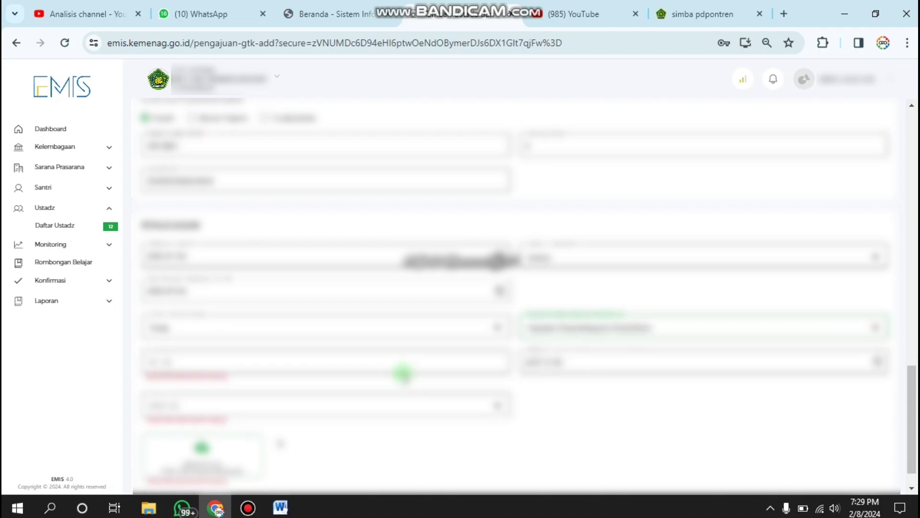
left_click(395, 366)
type("1")
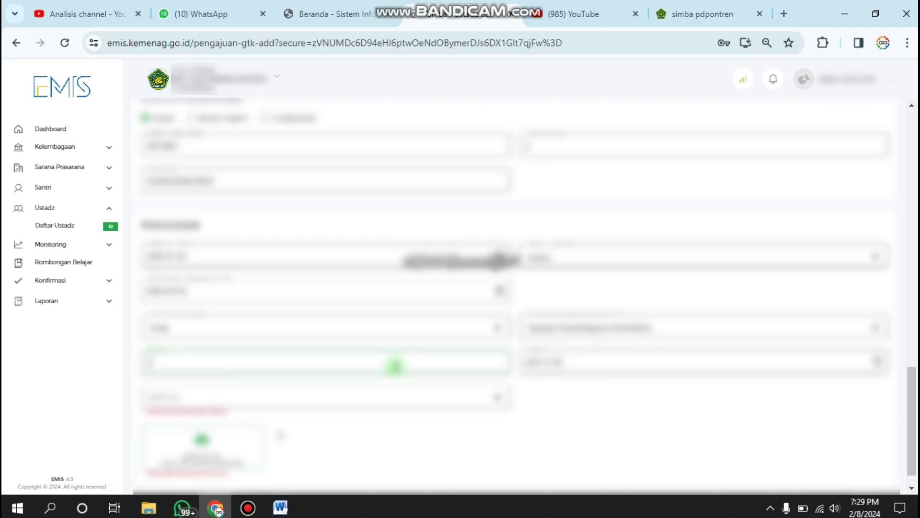
type("00000000")
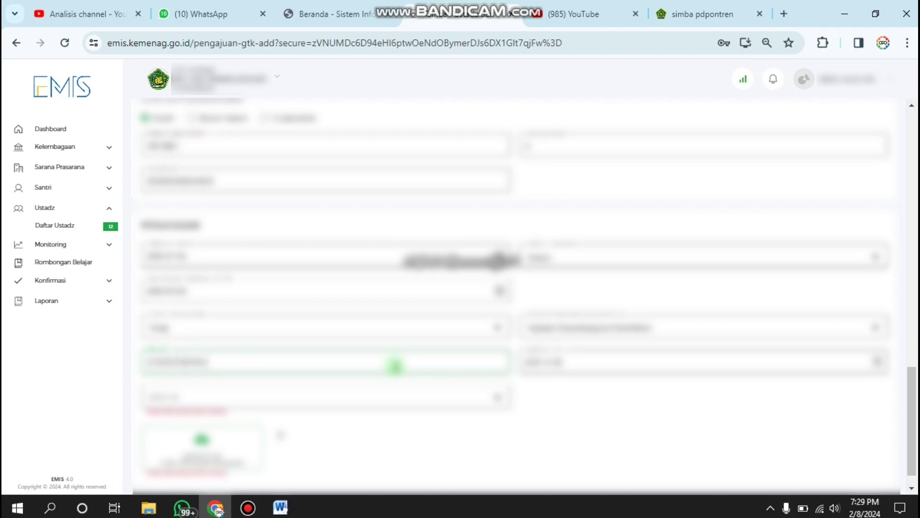
type("000000000")
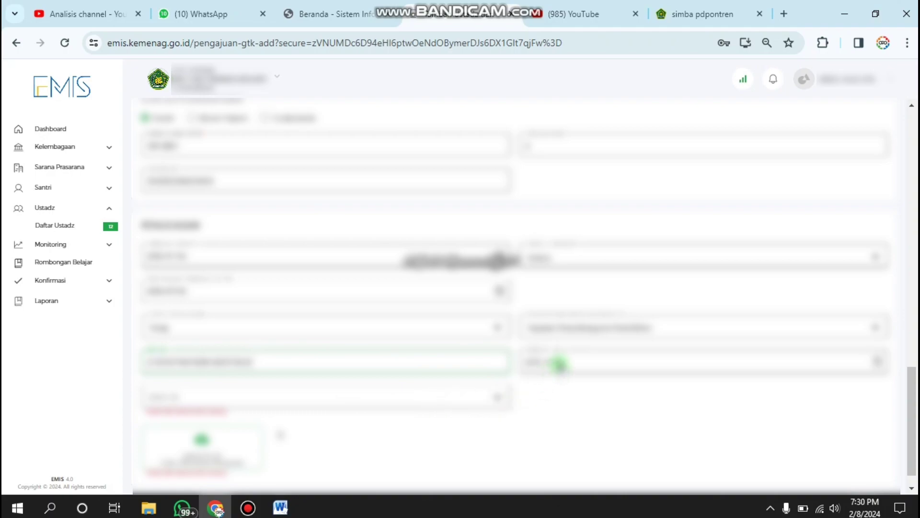
left_click(558, 364)
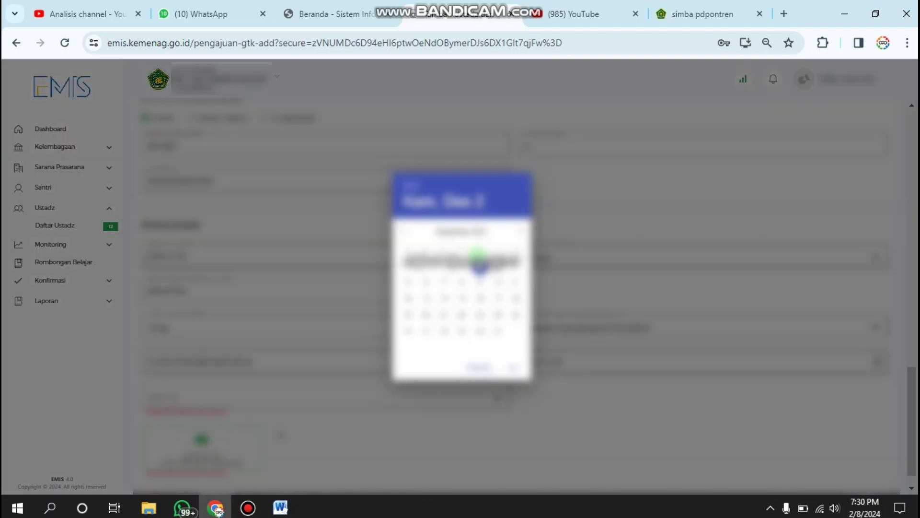
left_click(411, 186)
scroll(462, 288, "up", 1)
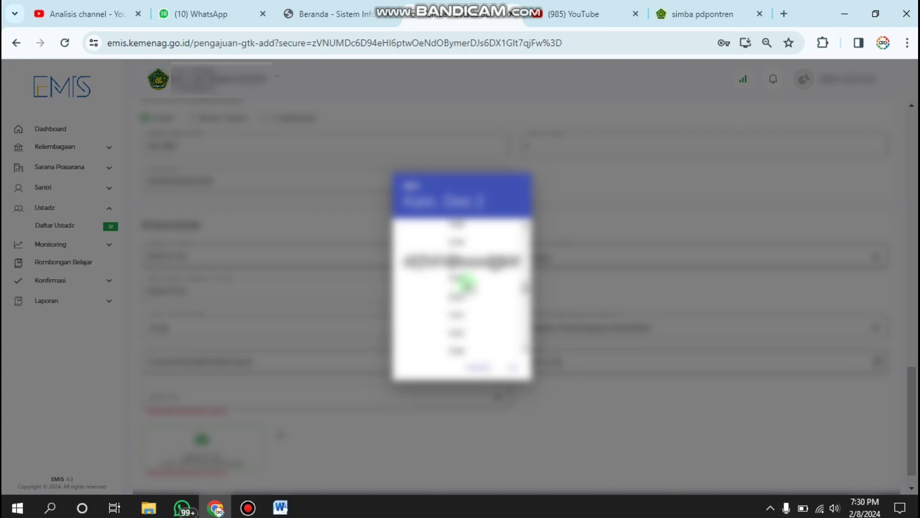
left_click(460, 320)
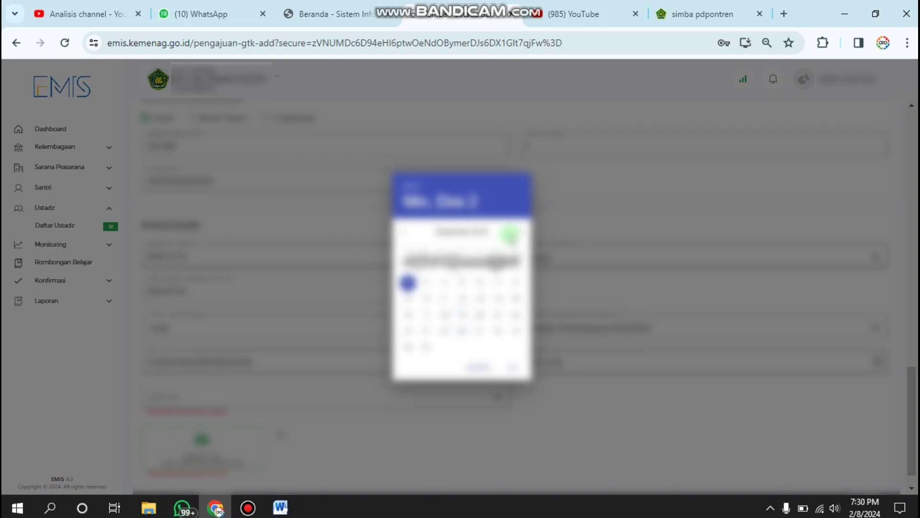
left_click(520, 232)
left_click(405, 232)
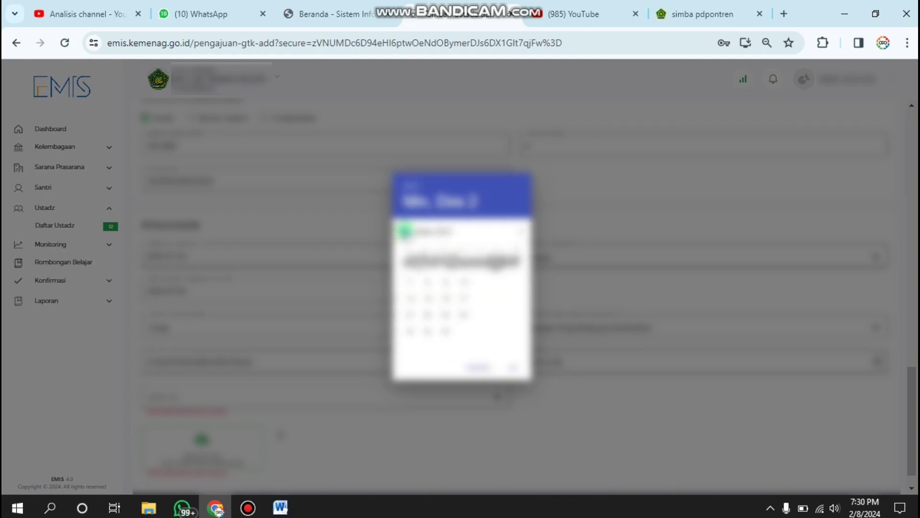
left_click(405, 232)
left_click(405, 232)
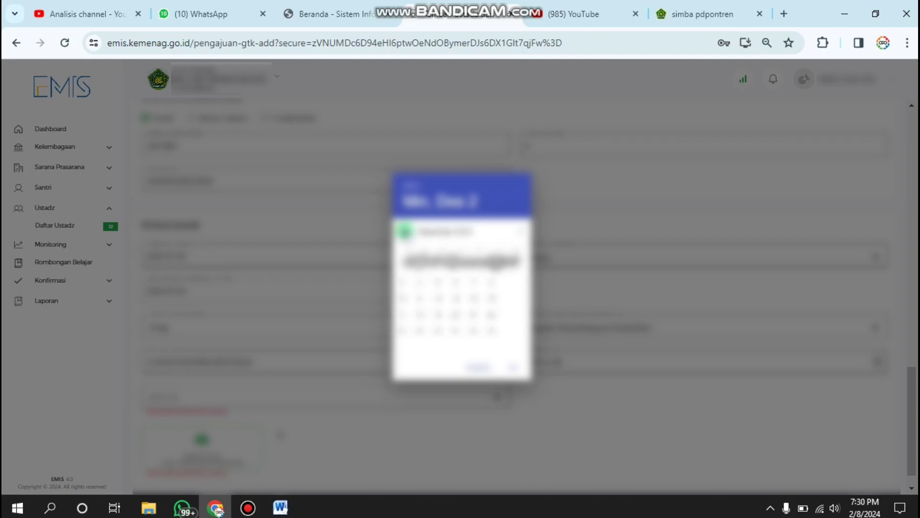
left_click(405, 232)
left_click(405, 232)
left_click(426, 267)
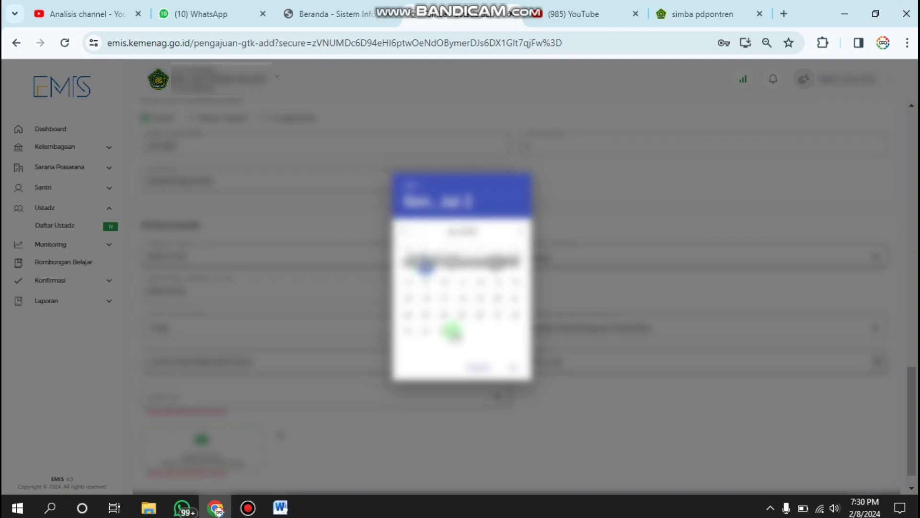
left_click(301, 389)
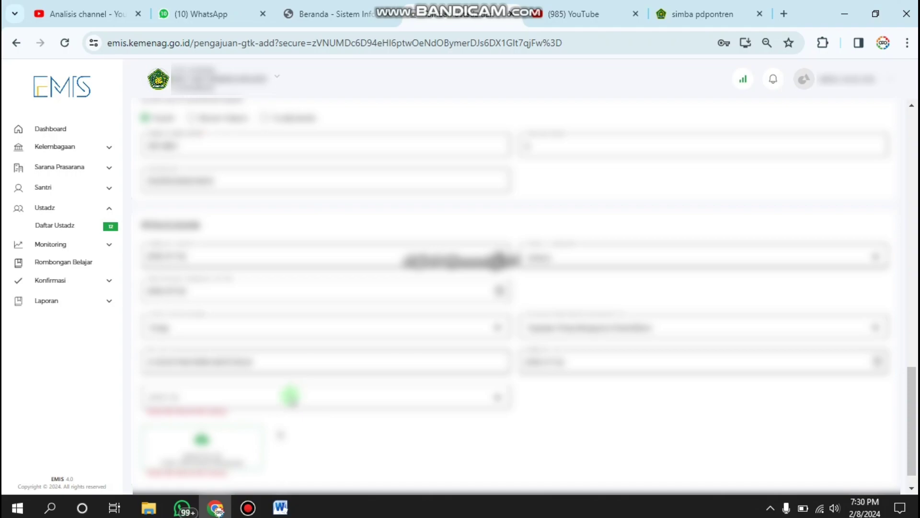
left_click(288, 399)
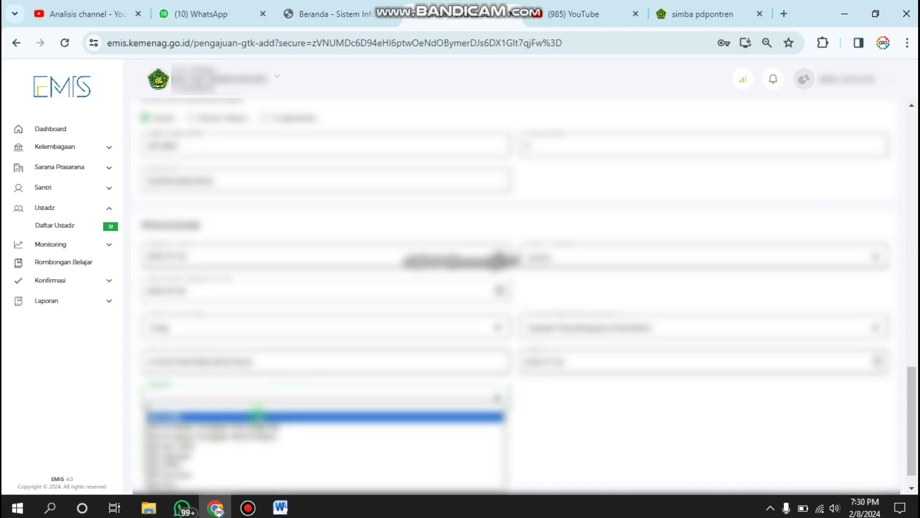
Choose SK Yayasan as the Jenis SK and attach the scanned SK PDF
left_click(203, 456)
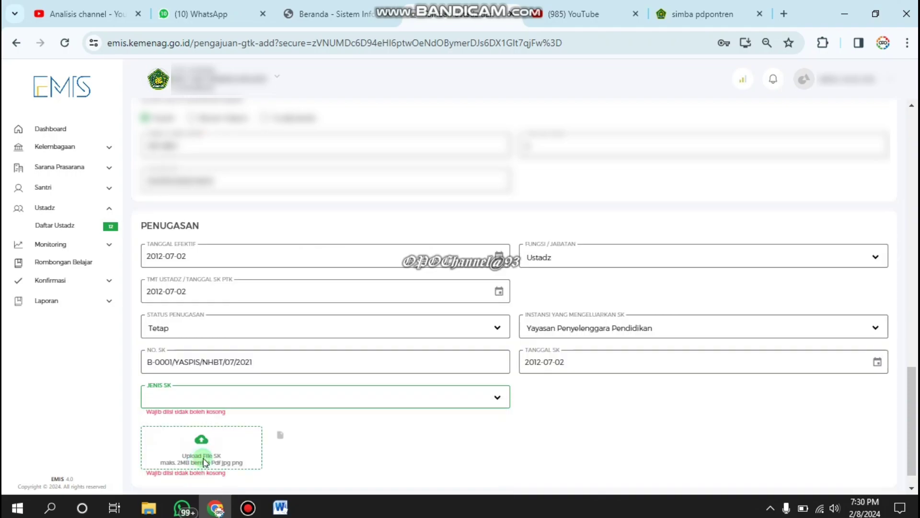
mouse_move(530, 7)
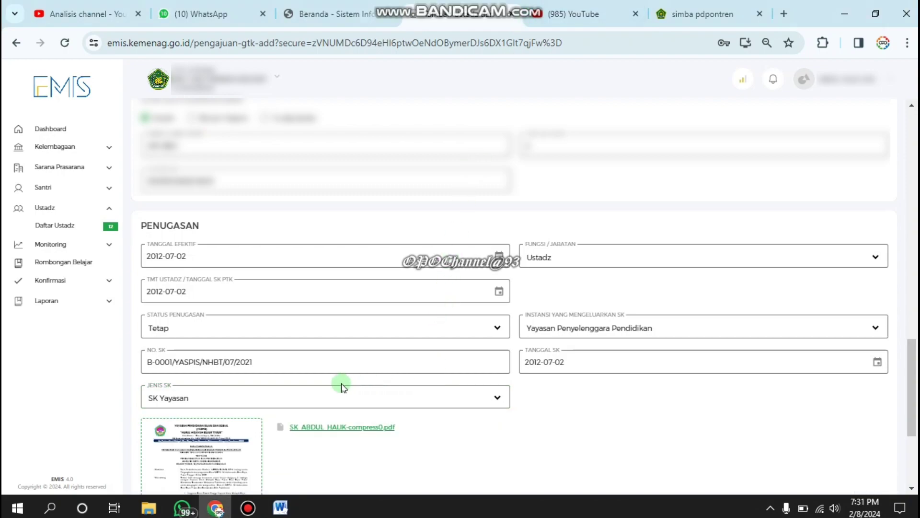
scroll(375, 448, "down", 3)
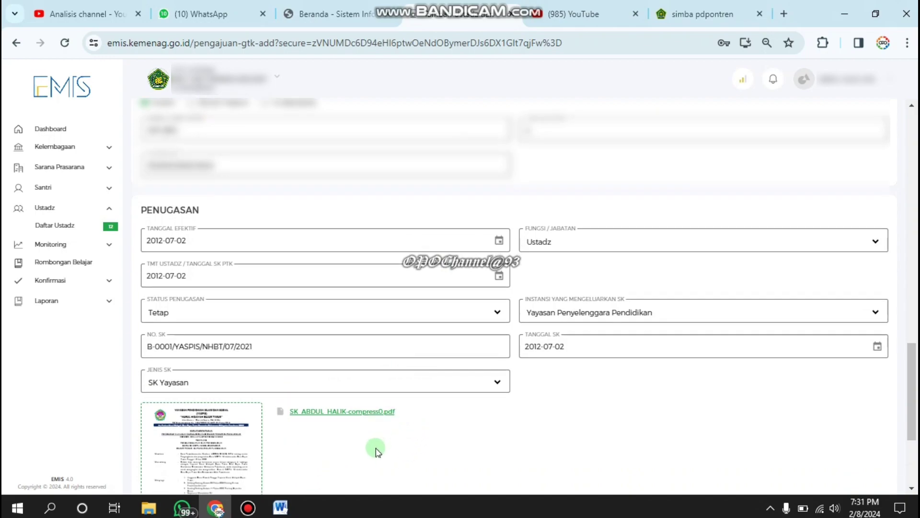
scroll(375, 449, "down", 1)
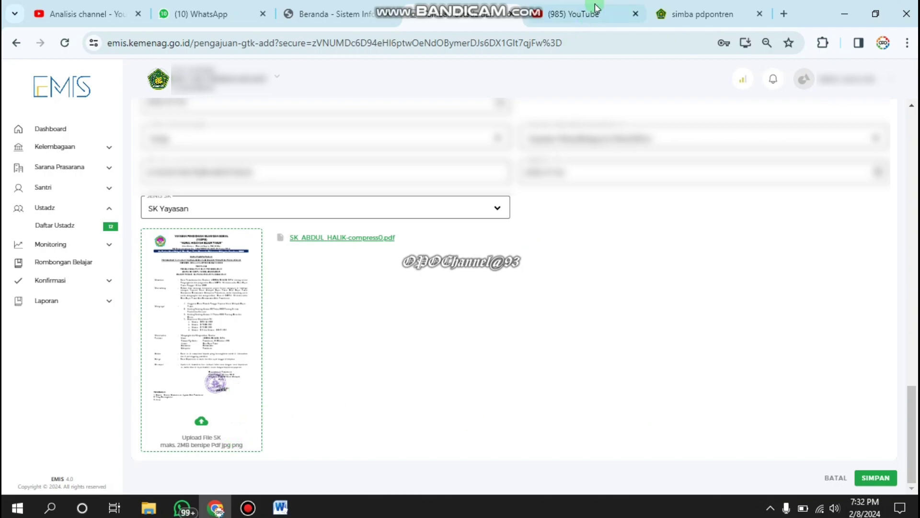
Submit the ustadz record with SIMPAN, confirm with YA, and dismiss the rejection error
left_click(873, 478)
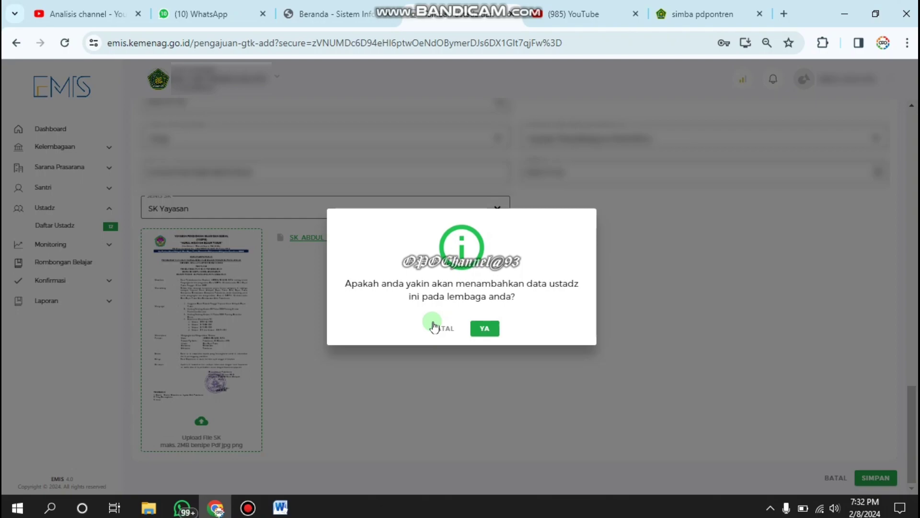
left_click(485, 330)
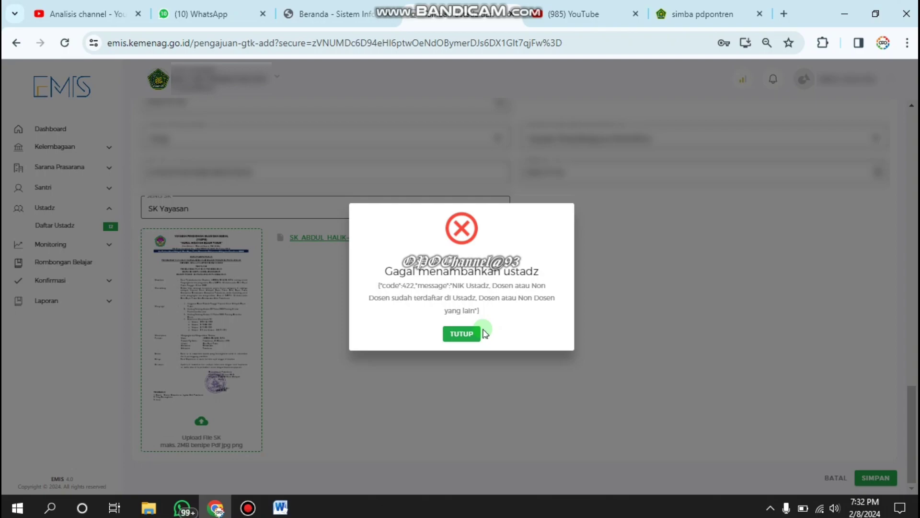
left_click(467, 333)
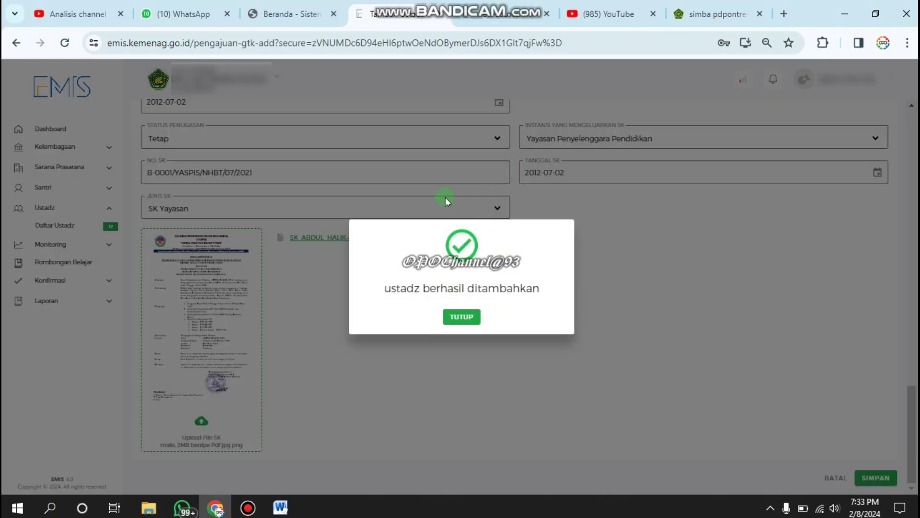
Go to page 2 of Daftar Ustadz and open UBAH DATA for ustadz 13
left_click(460, 317)
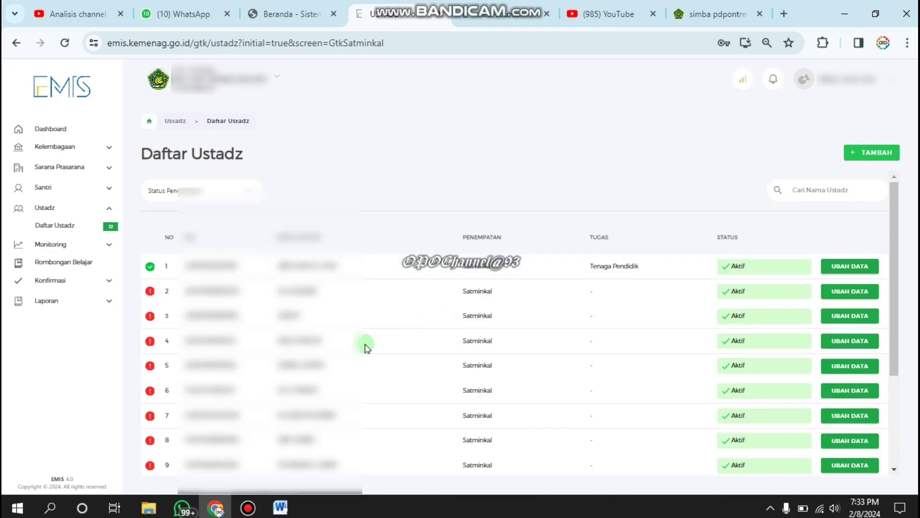
scroll(365, 346, "down", 2)
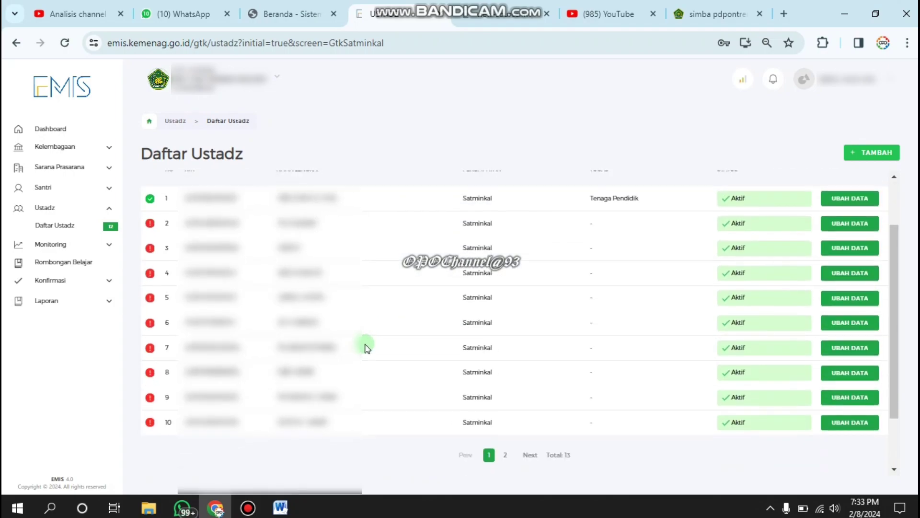
left_click(506, 455)
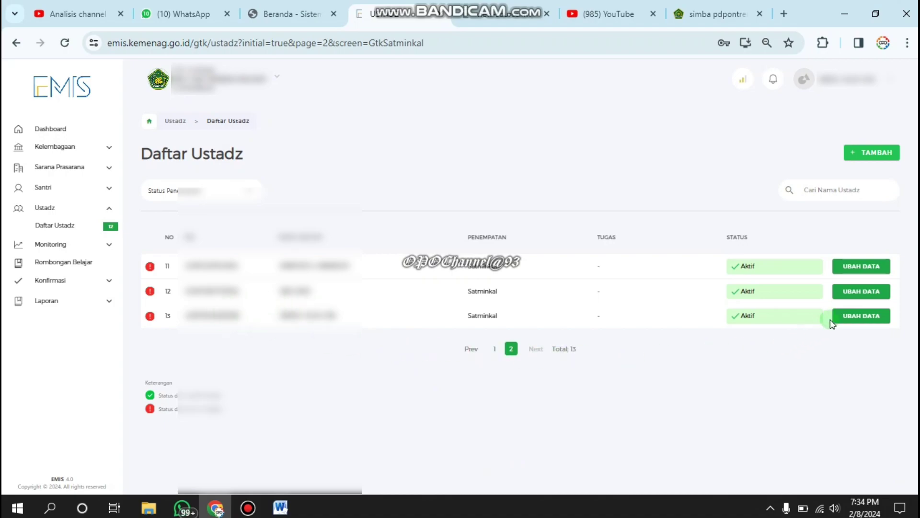
left_click(860, 315)
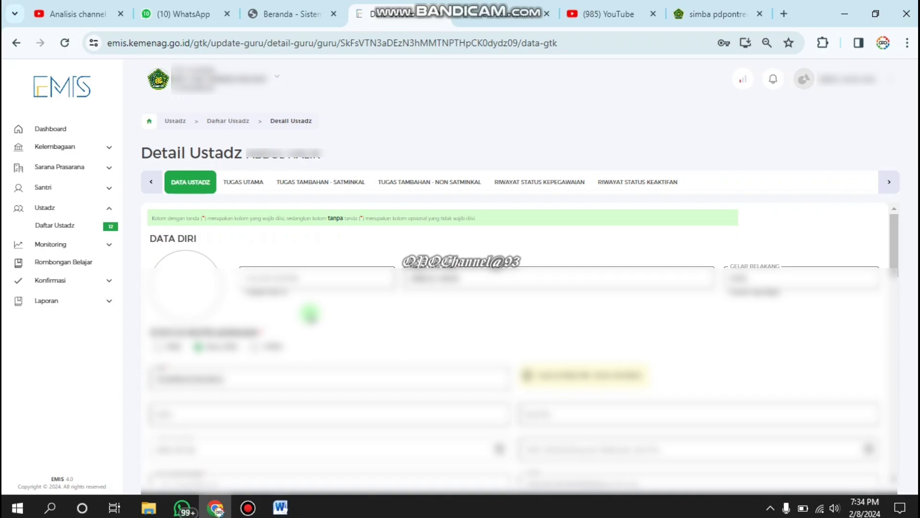
mouse_move(509, 4)
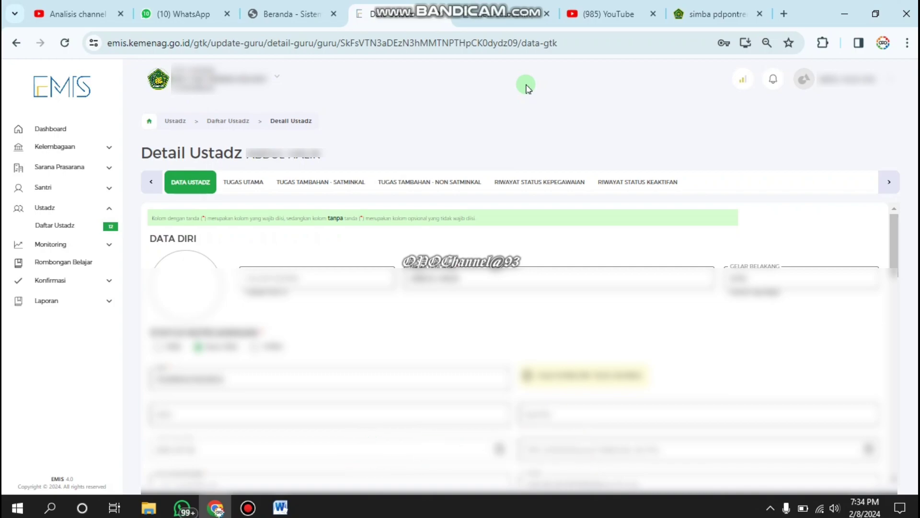
mouse_move(545, 6)
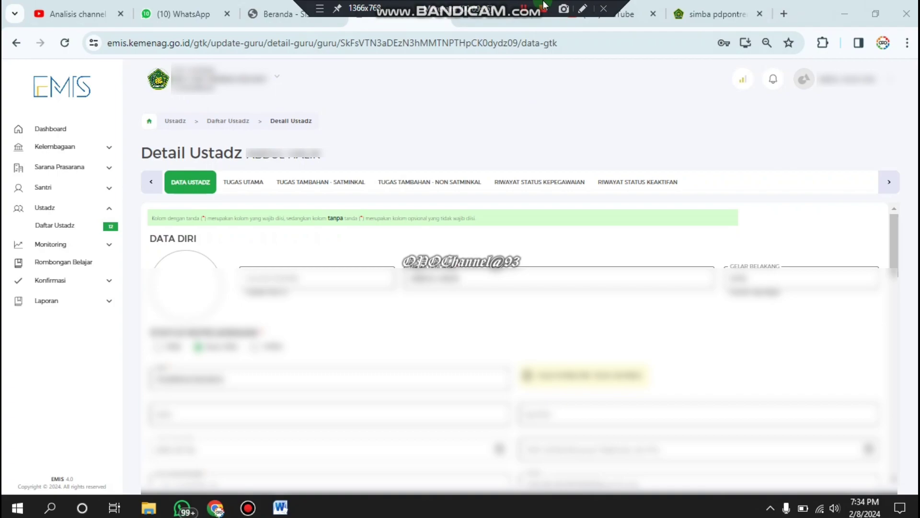